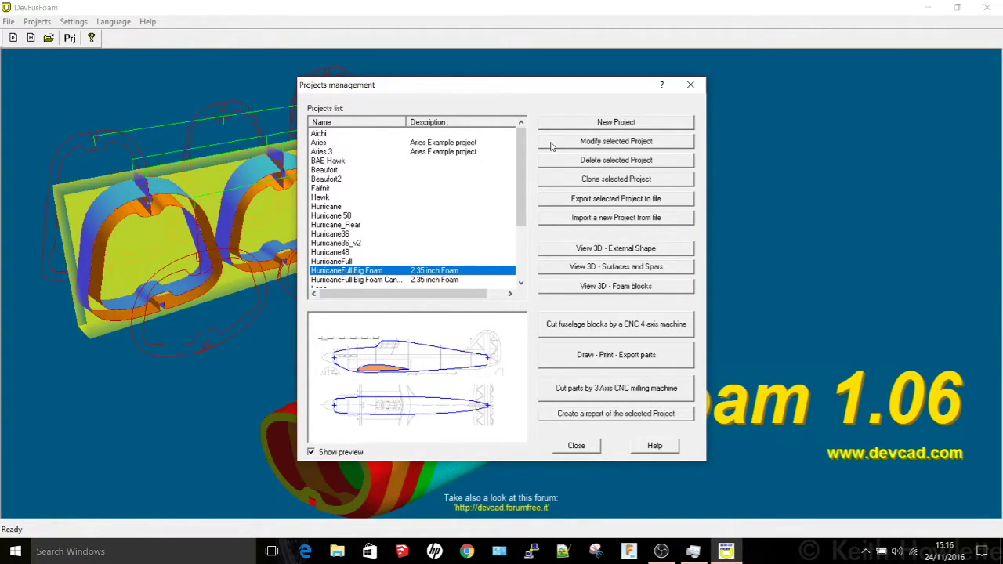
Start modifying the HurricaneFull Big Foam project and move past General settings to Background Images.
click(551, 142)
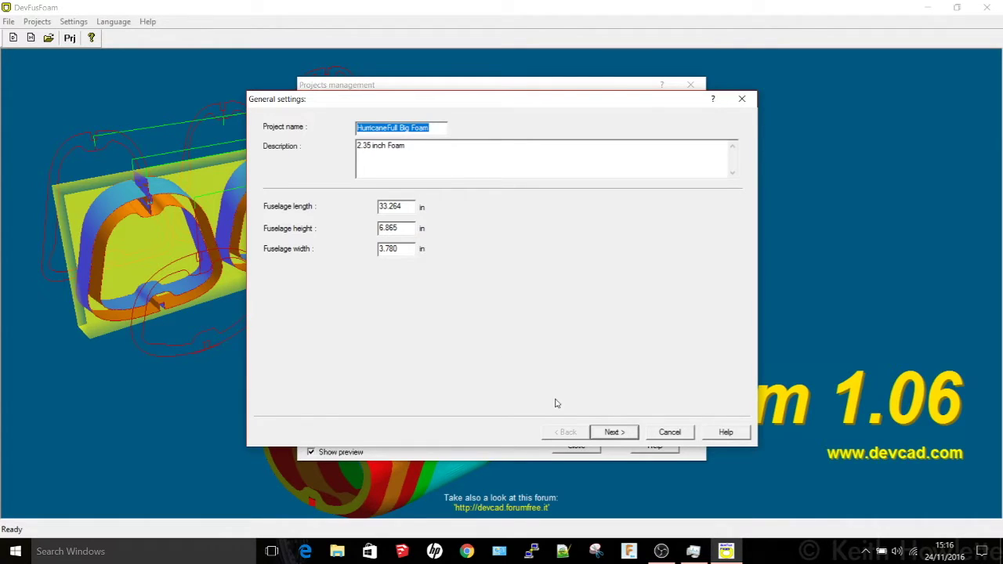
click(611, 432)
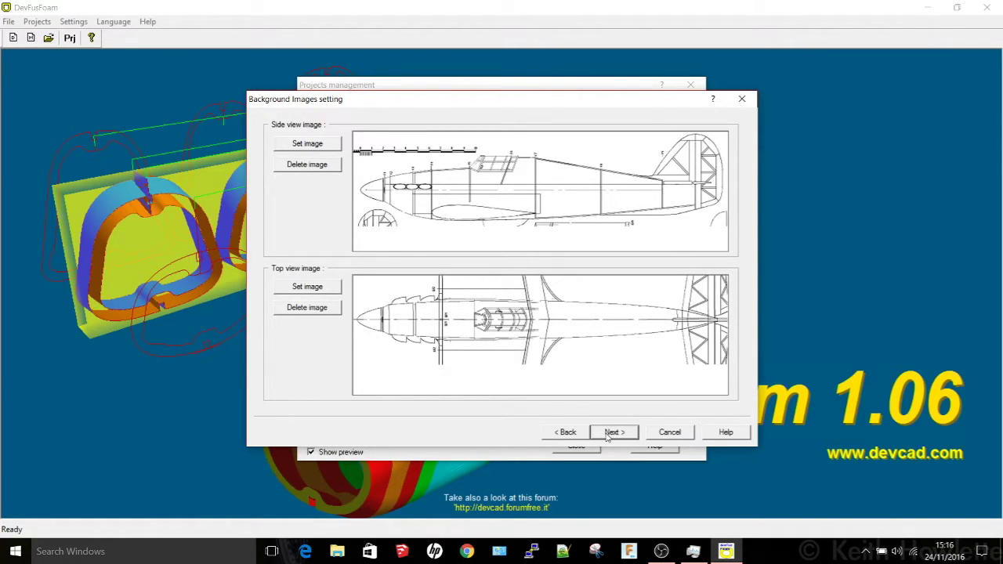
Move on to Fuselage outlines and open the side and top outlines in the graphical editor.
click(608, 435)
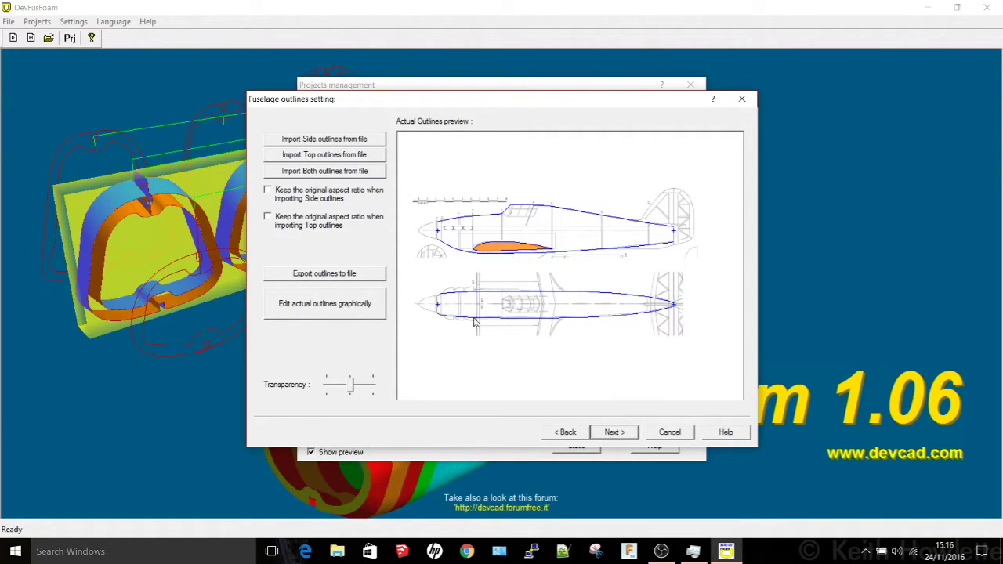
click(369, 306)
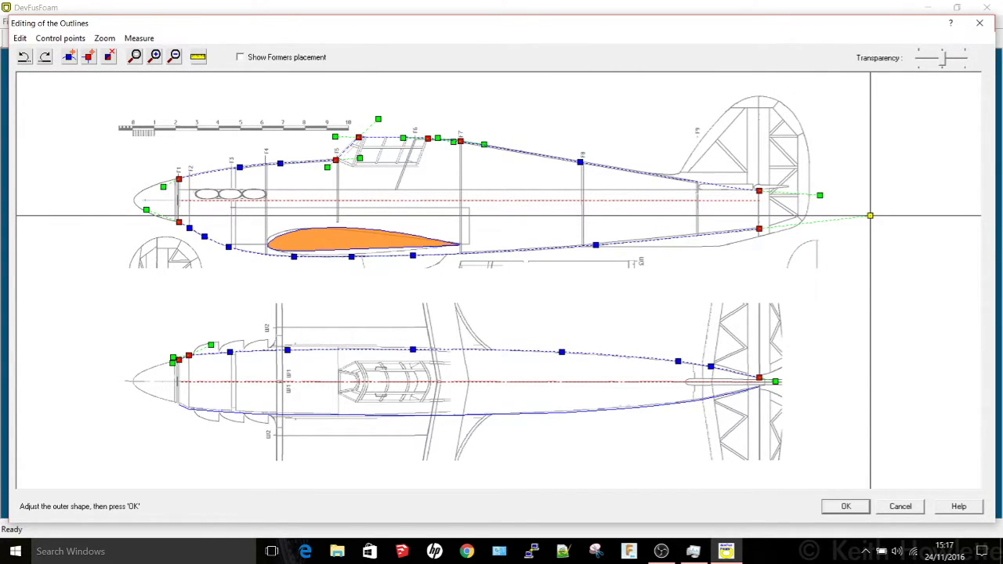
Drag the side outline's yellow tail point slightly lower and accept the edited outlines.
mouse_move(869, 215)
mouse_down()
mouse_move(869, 238)
mouse_move(868, 219)
mouse_up()
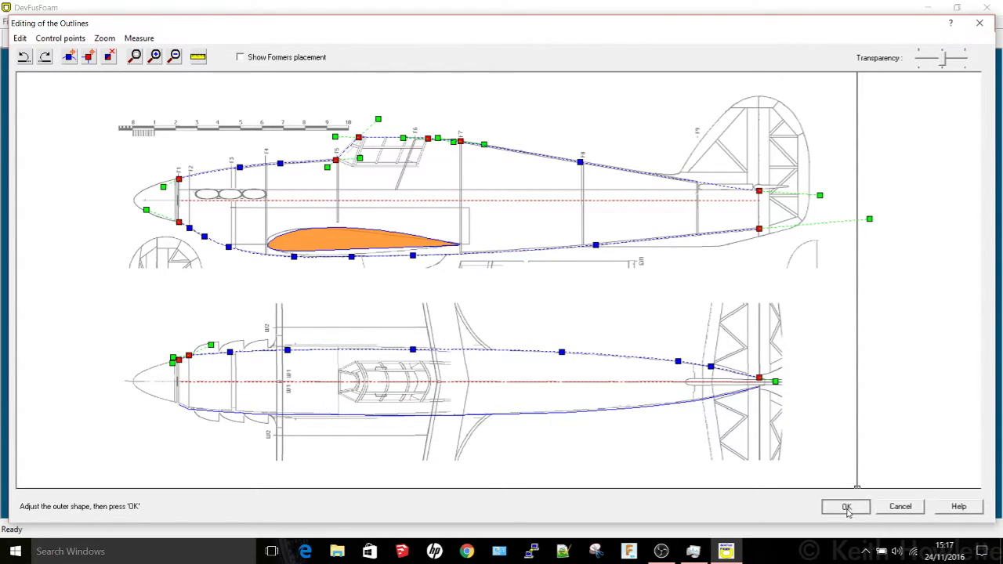
click(844, 507)
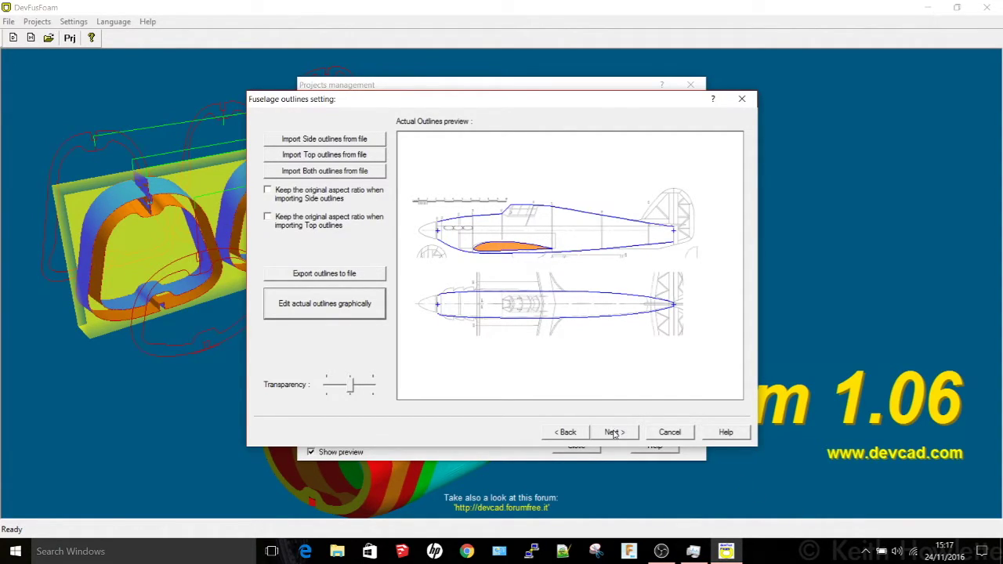
Move on to Former's sections and open the Edit Formers shape and placement editor.
click(613, 432)
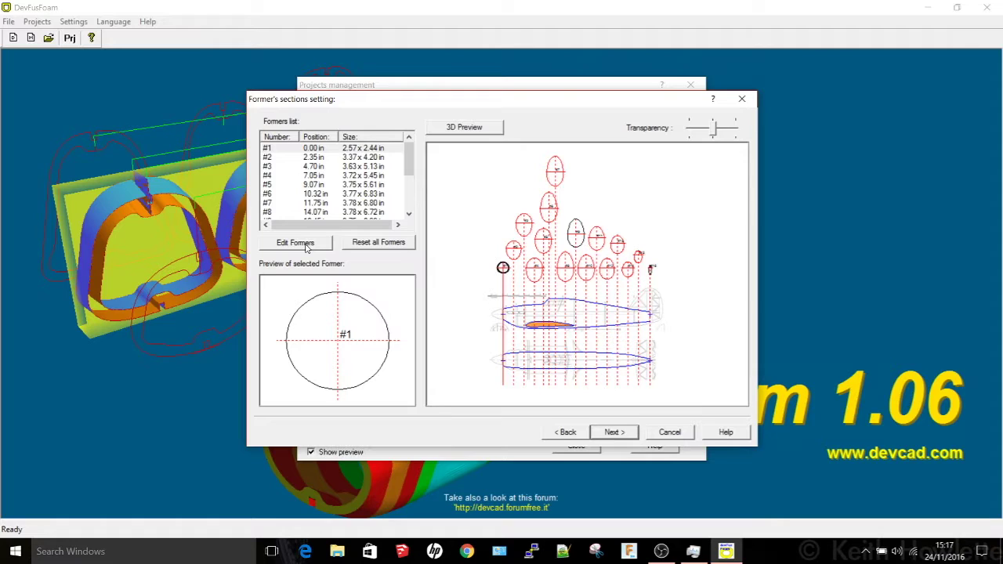
click(306, 245)
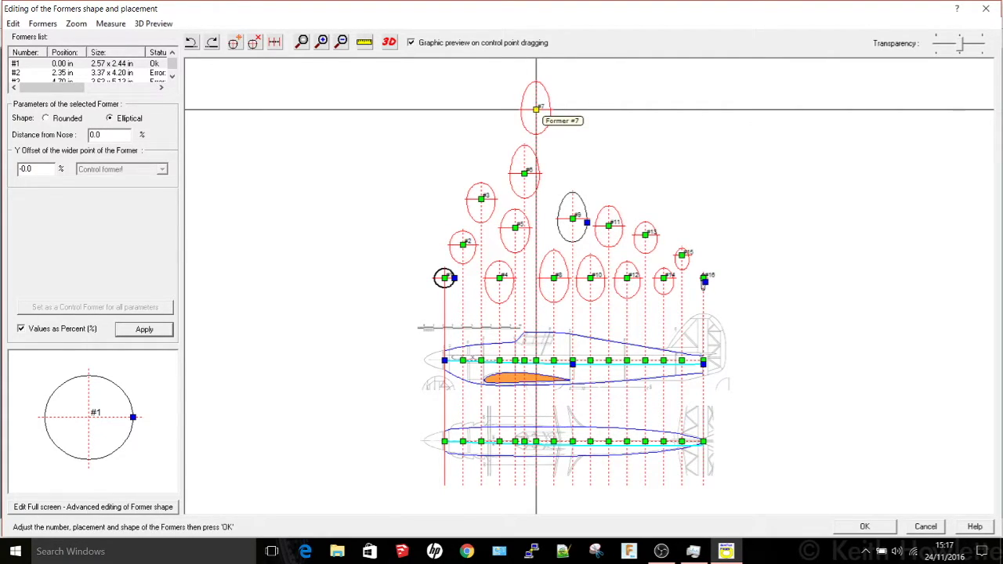
Shift former #7 to 12.29 in from the nose and open it in the full-screen shape editor.
drag(536, 109, 541, 109)
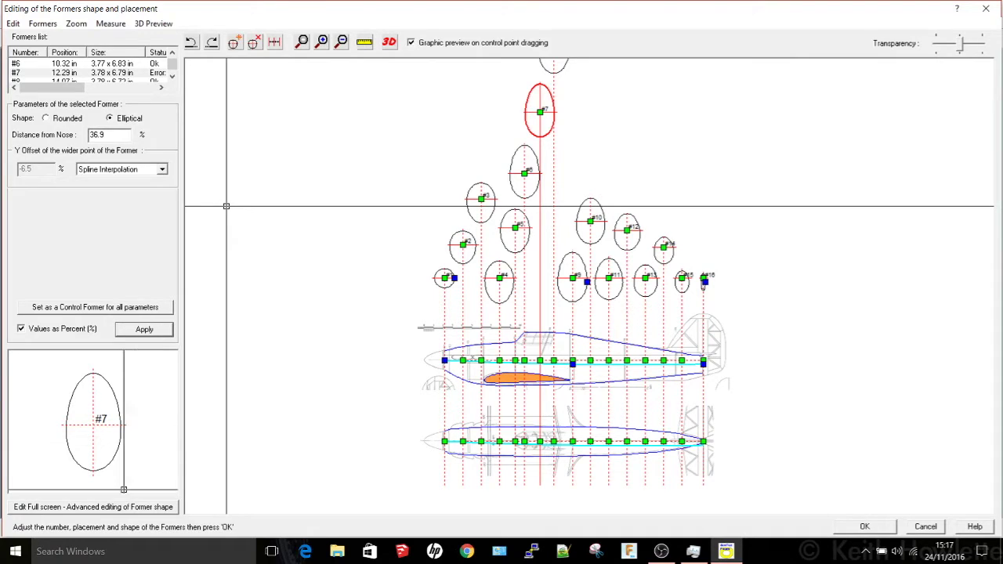
click(120, 507)
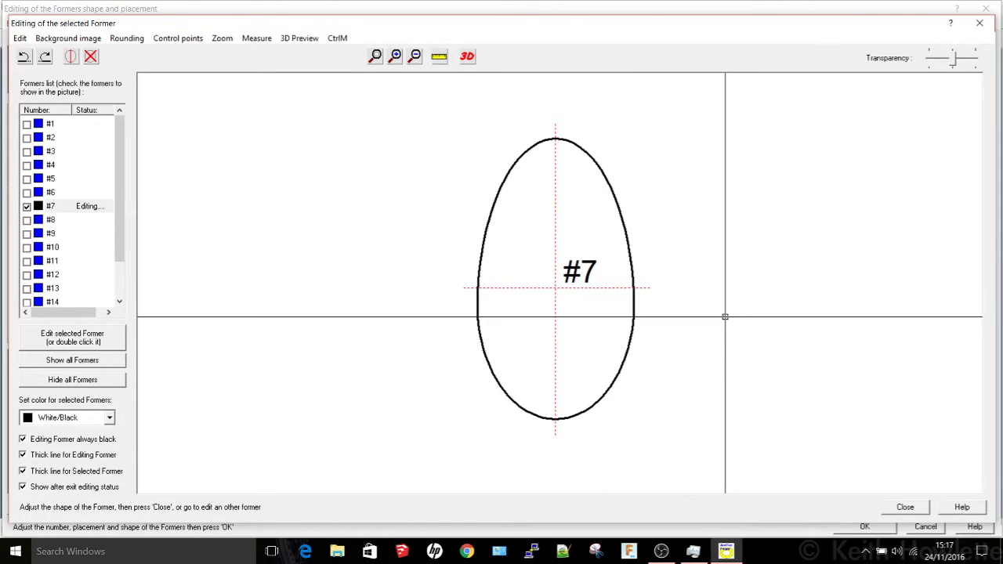
Close the Editing of the selected Former window for former #7.
click(904, 508)
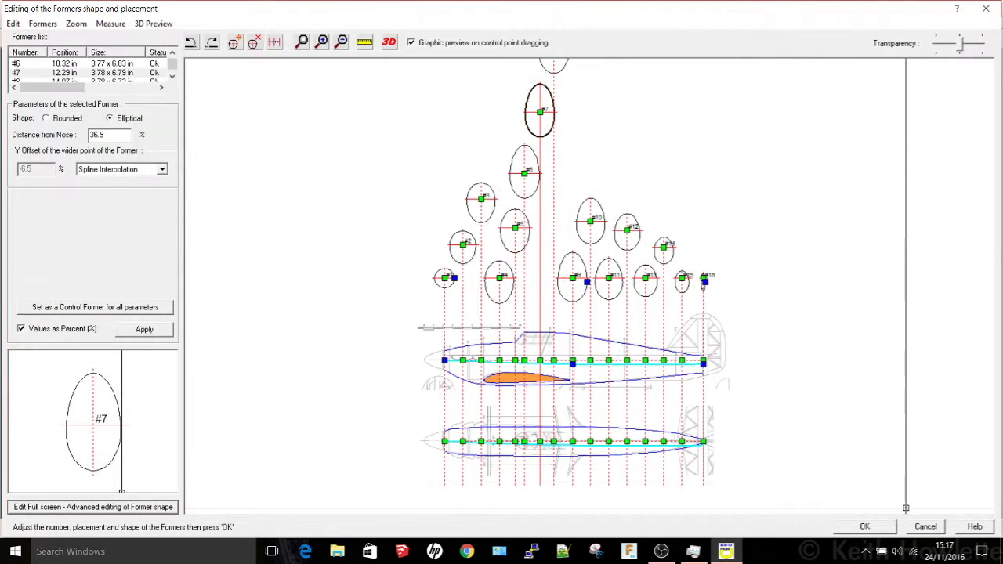
Accept the former placement and pass through Sheetings with no sheeting to the Spars page.
click(888, 529)
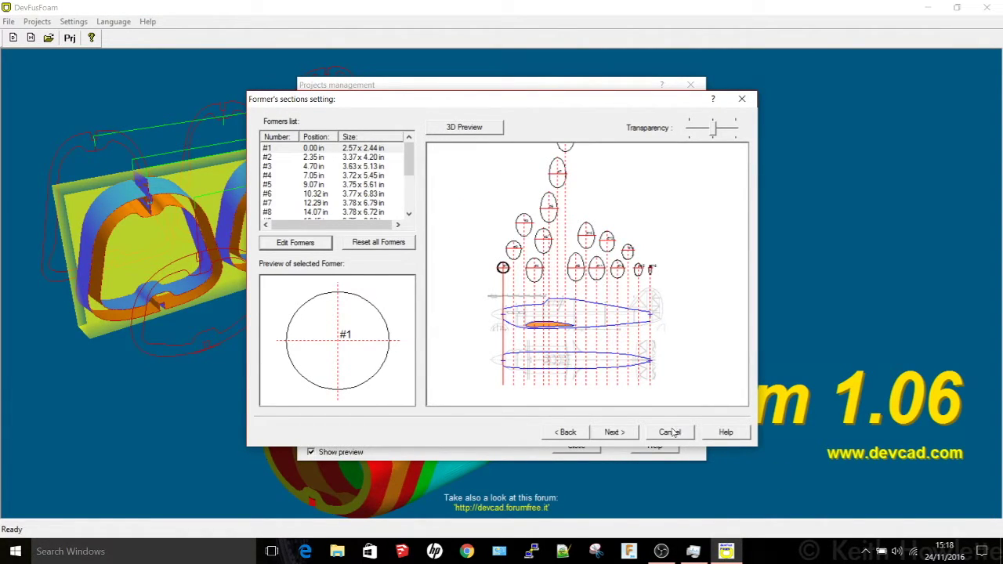
click(625, 435)
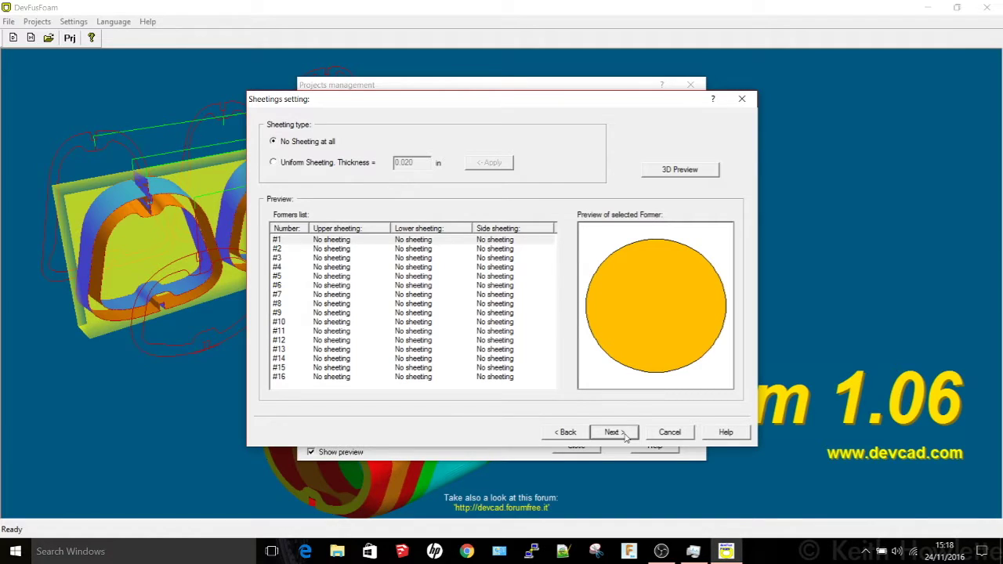
click(613, 432)
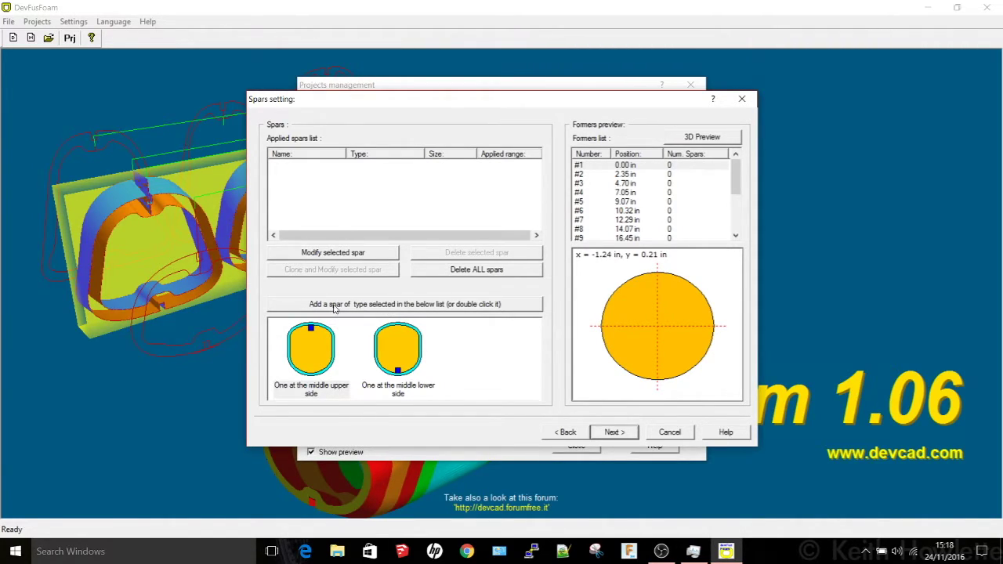
Add a 0.125 in square spar at the middle upper side of formers #1 to #16.
click(320, 341)
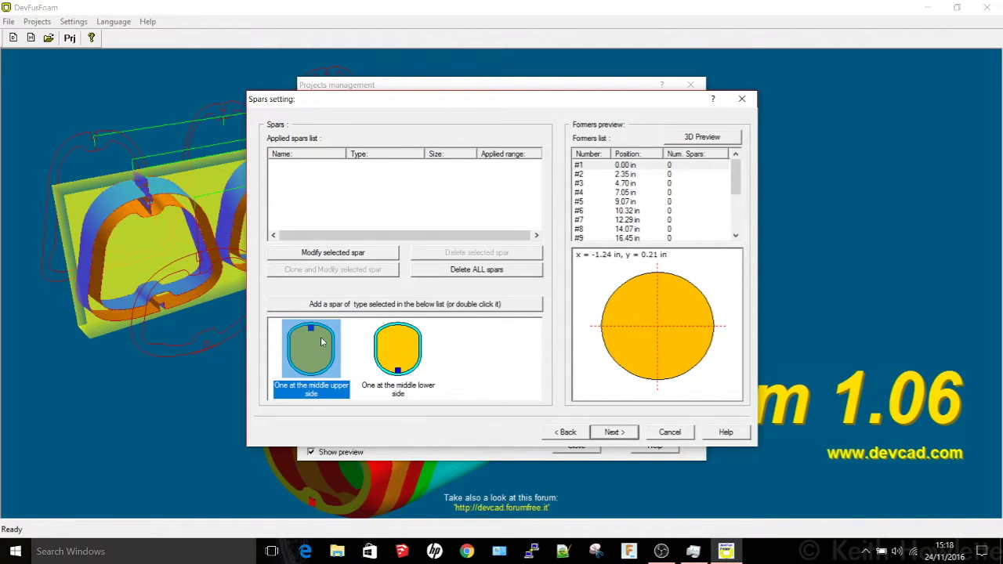
click(345, 304)
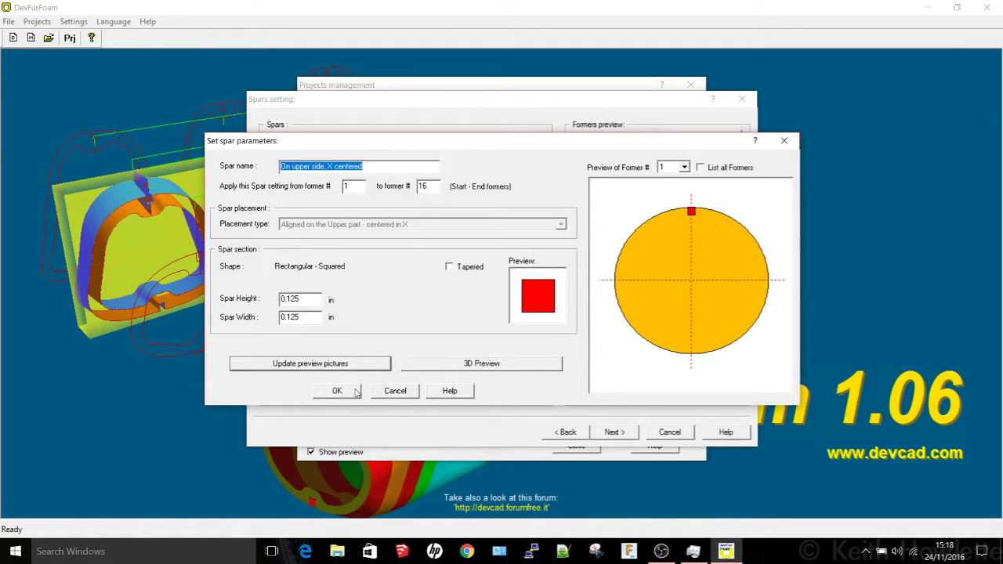
click(354, 391)
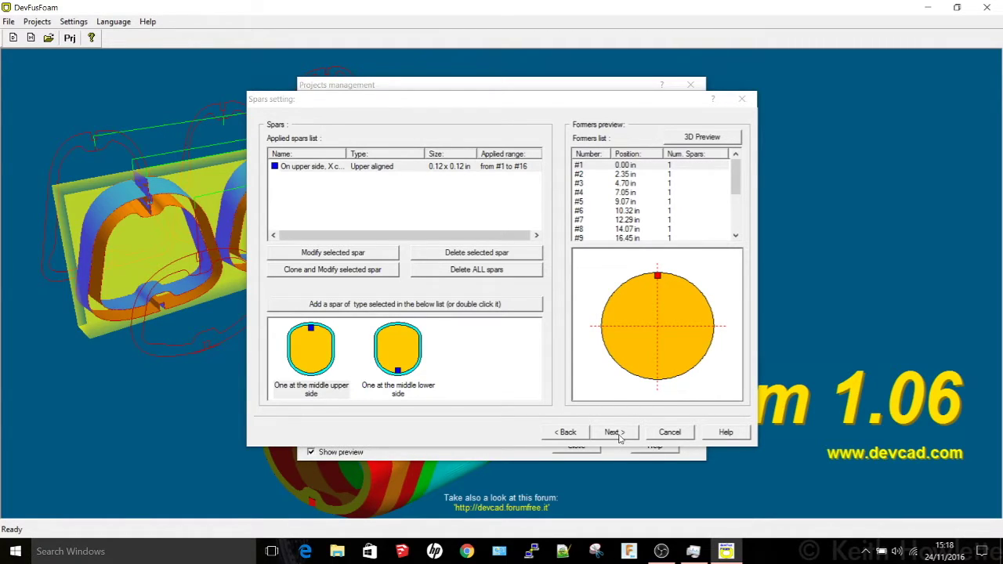
Clear all lightening holes, then enable edge-thickness holes for formers 1 to 14, selecting the 0.500 edge value.
click(613, 433)
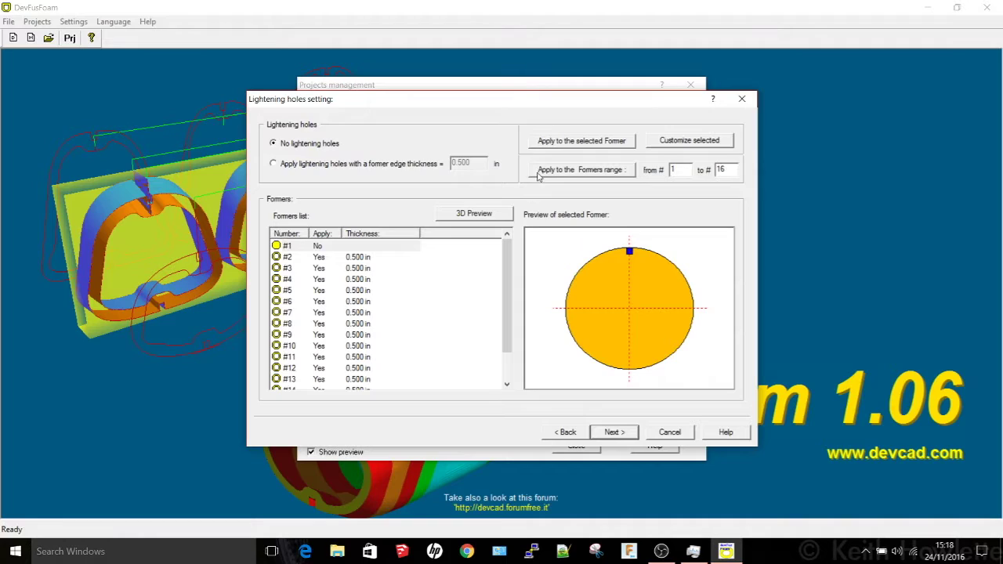
click(538, 174)
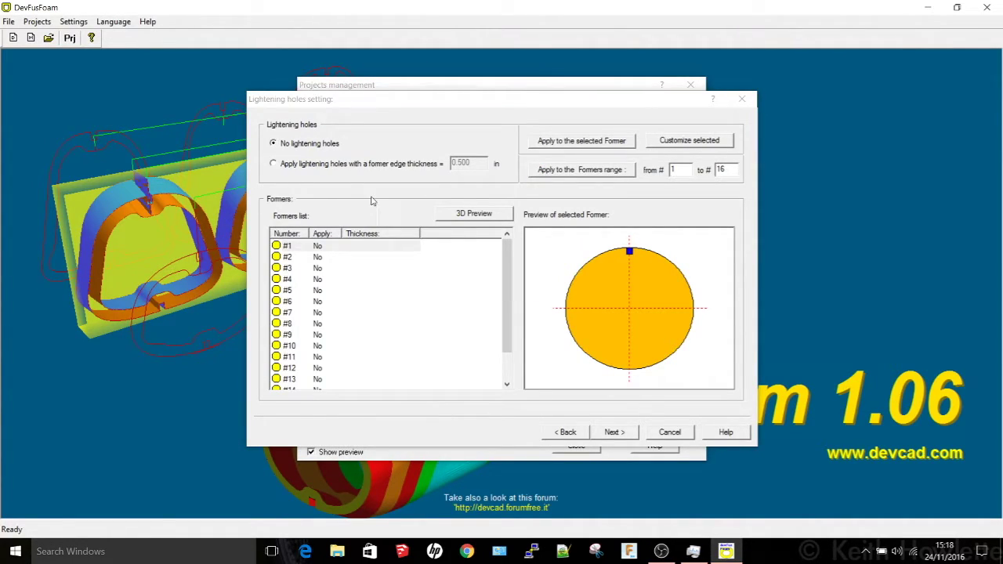
click(275, 169)
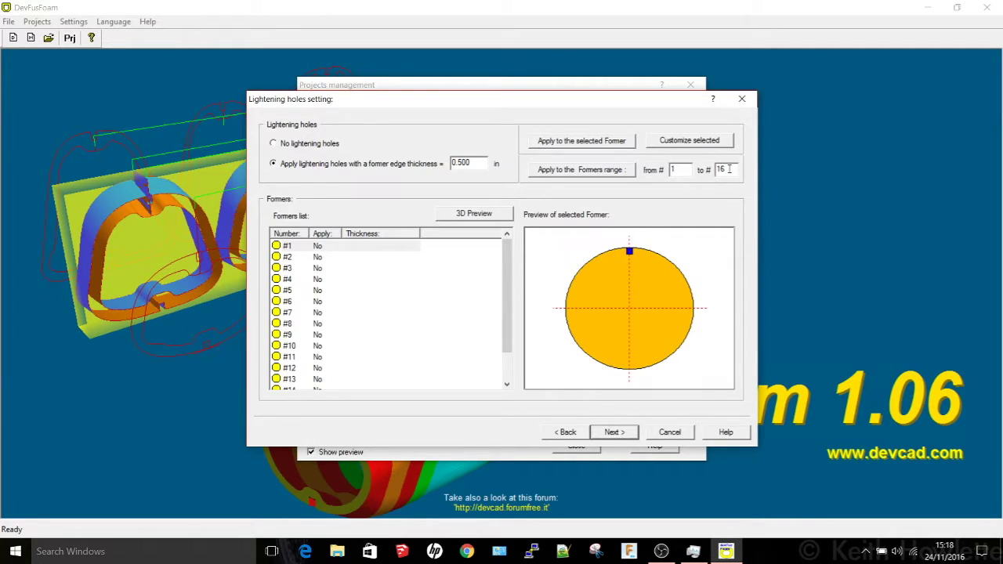
drag(730, 169, 718, 171)
text(14)
drag(473, 163, 459, 163)
Set the former edge thickness to 0.375 in and apply lightening holes to formers #1–#14.
text(375)
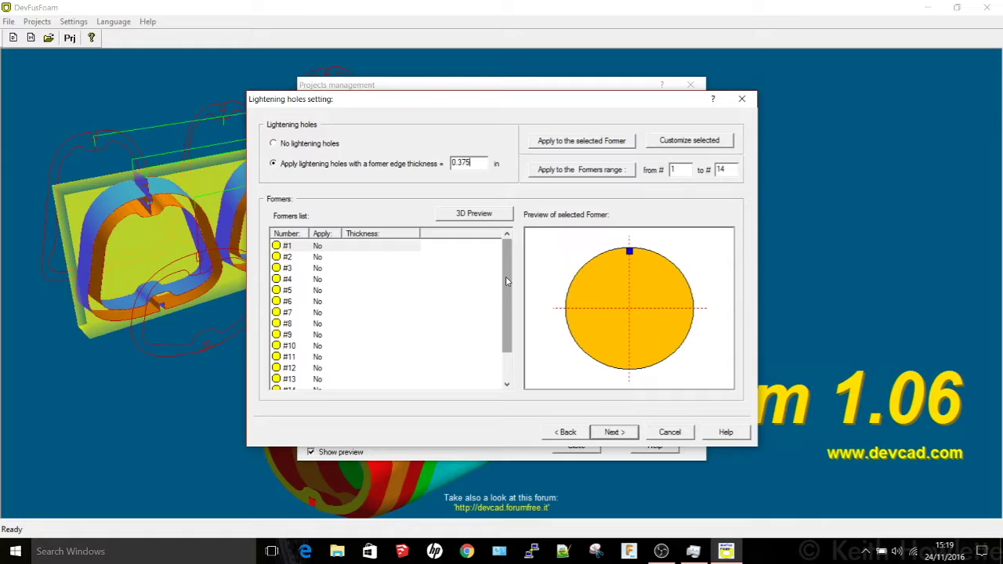
right_click(510, 320)
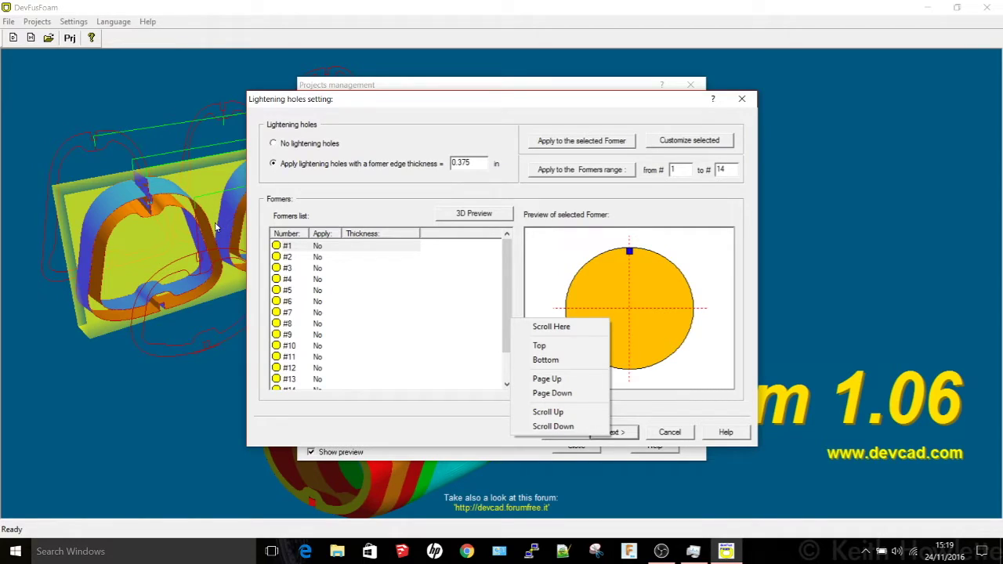
click(485, 180)
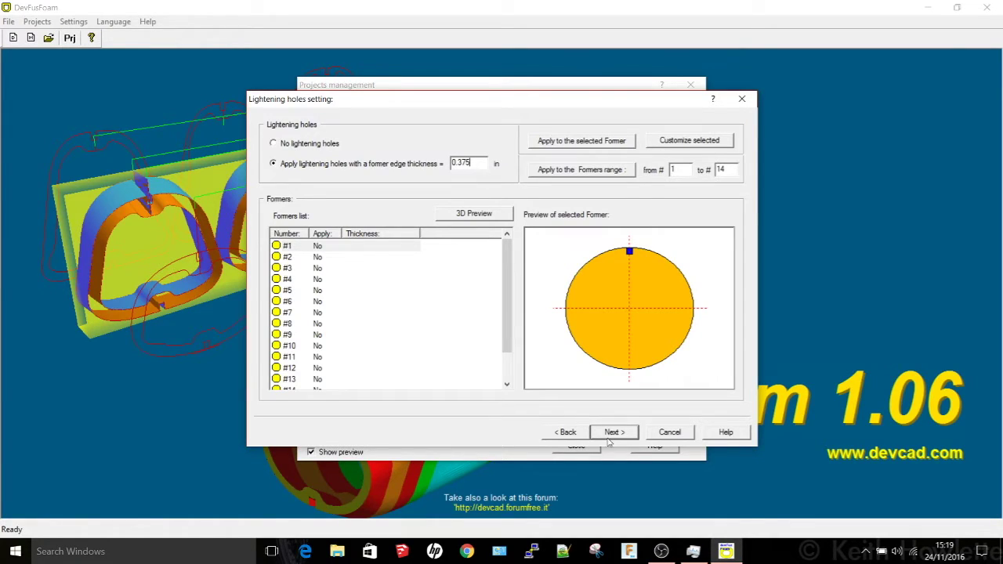
click(572, 172)
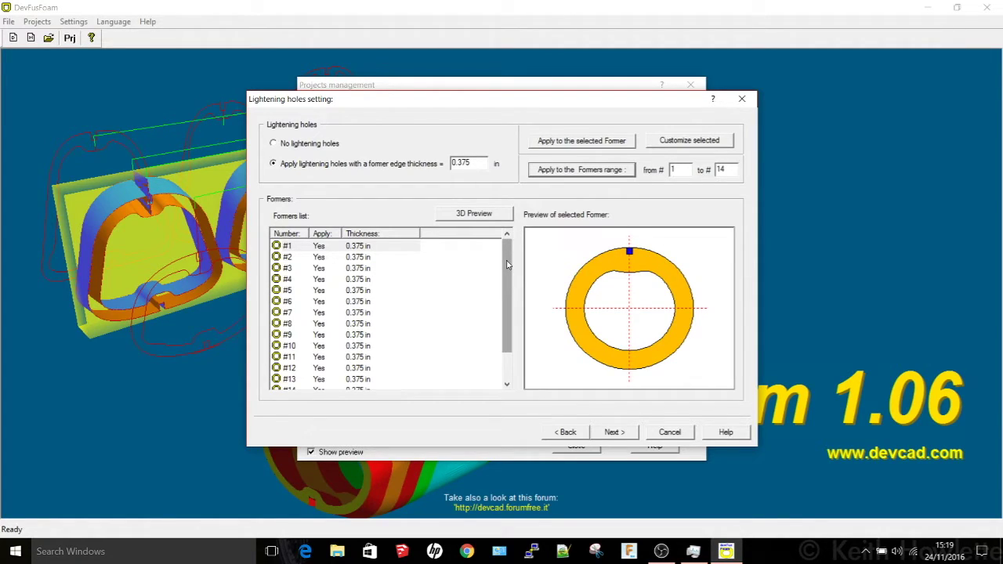
drag(510, 266, 511, 295)
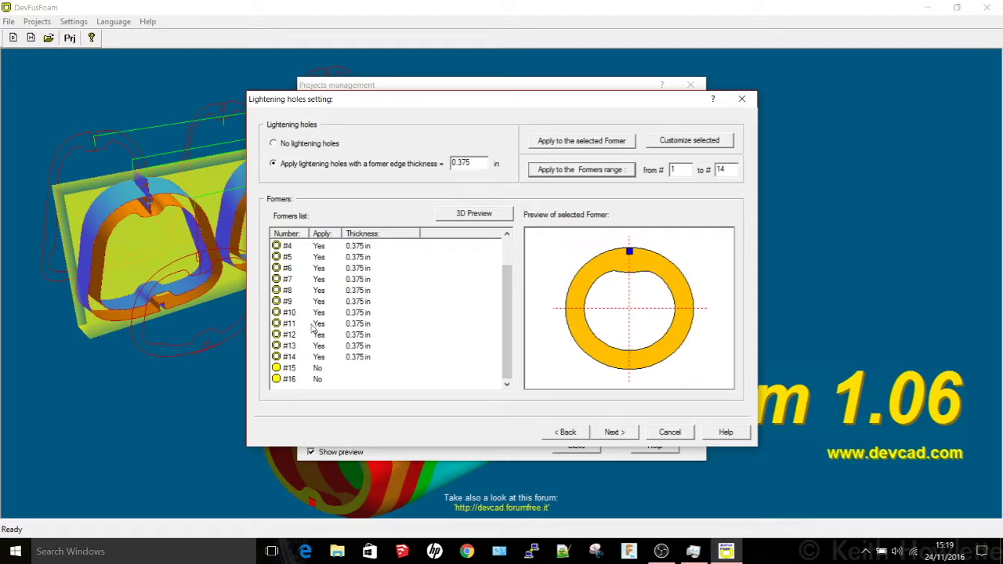
Preview the lightening holes on formers #14, #12, #9, #7 and #5, then reach the wizard's final page.
click(298, 358)
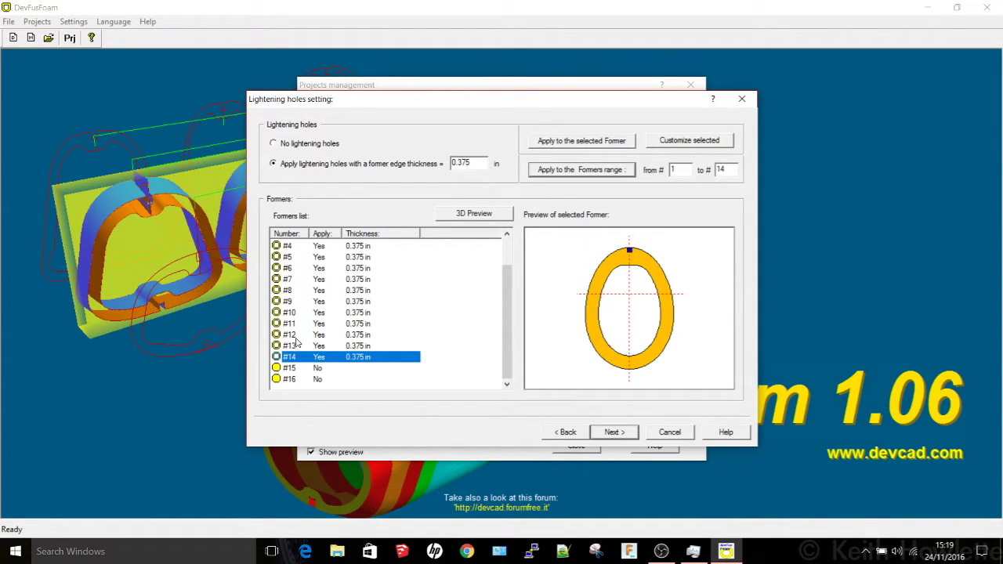
click(296, 338)
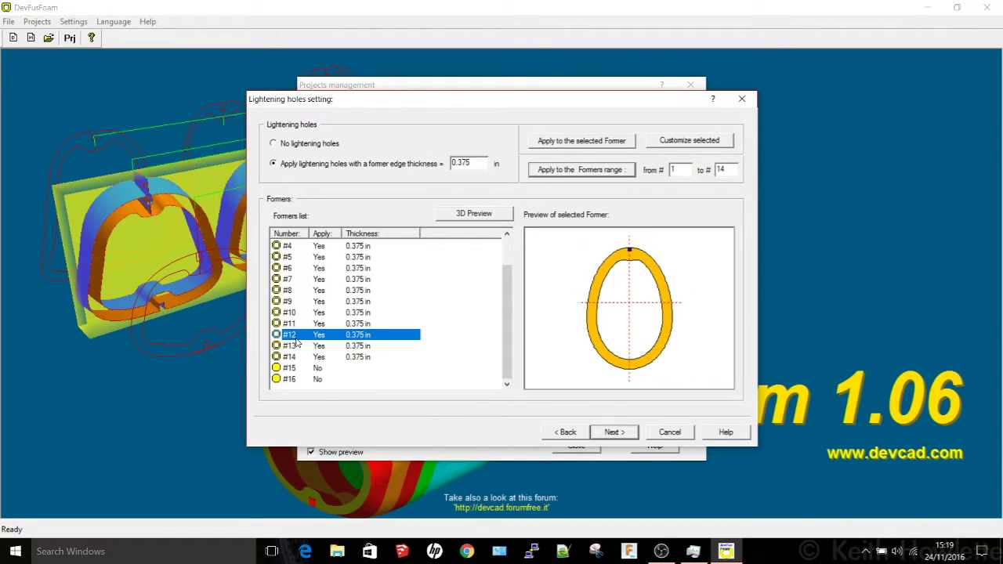
click(287, 304)
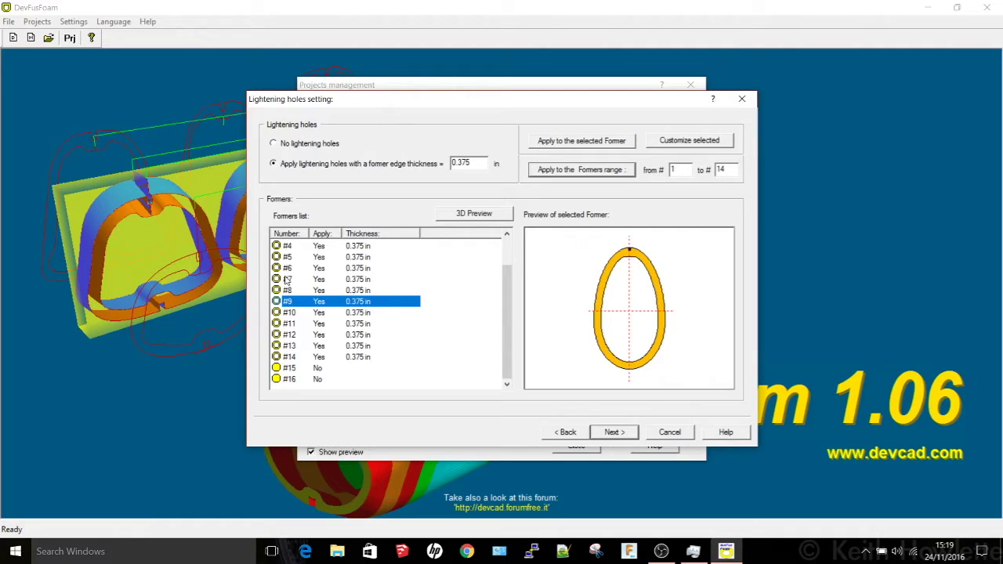
click(288, 280)
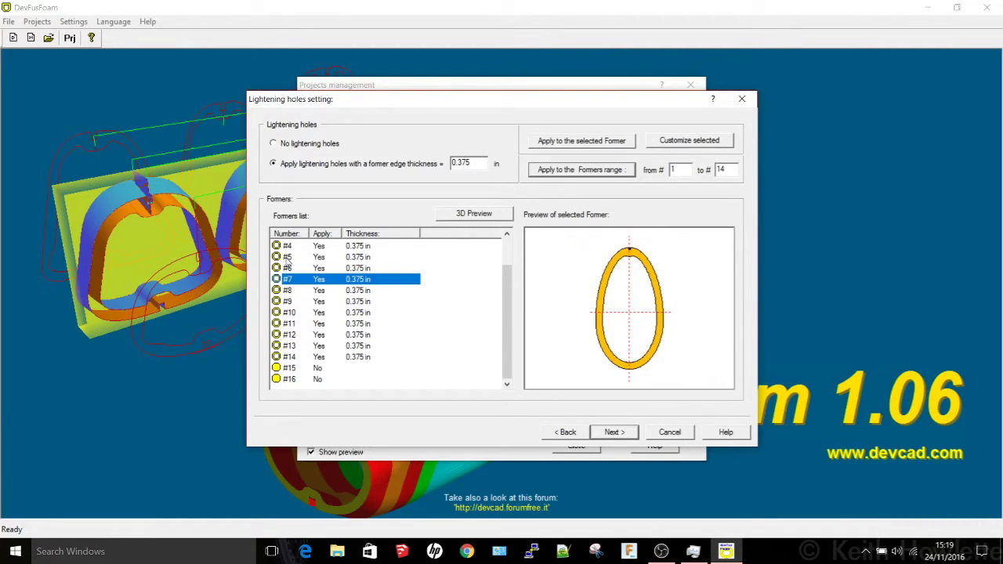
click(288, 259)
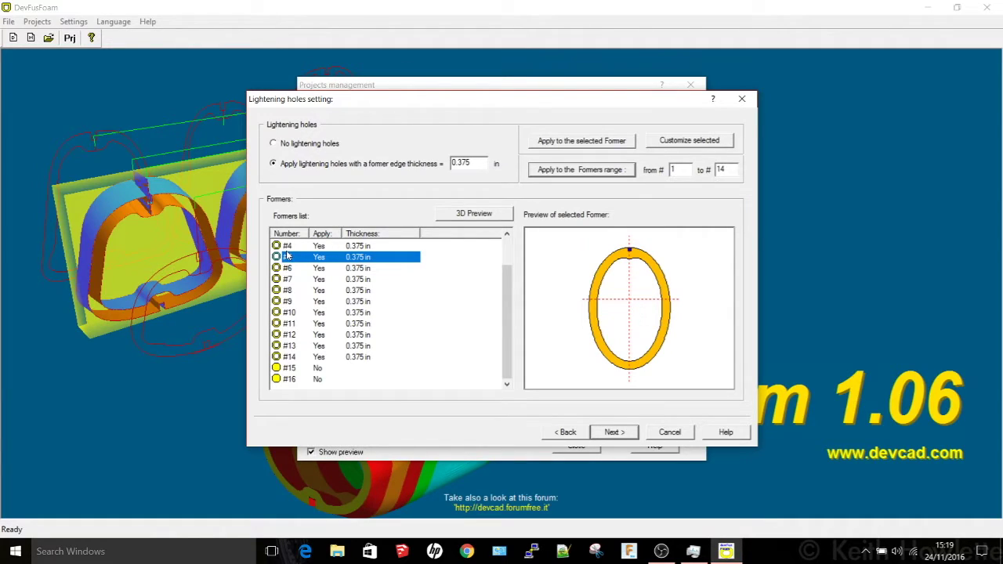
click(624, 435)
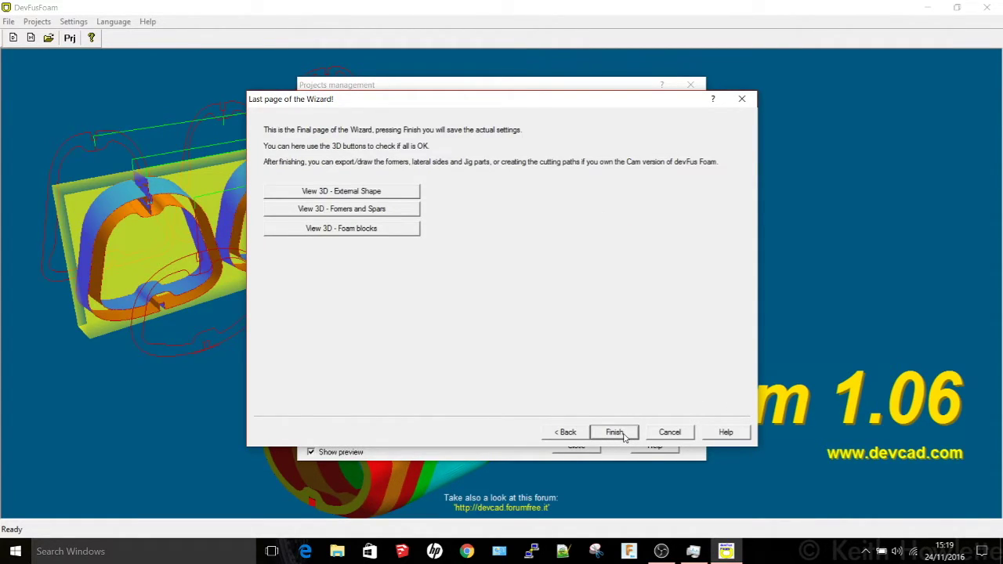
click(375, 193)
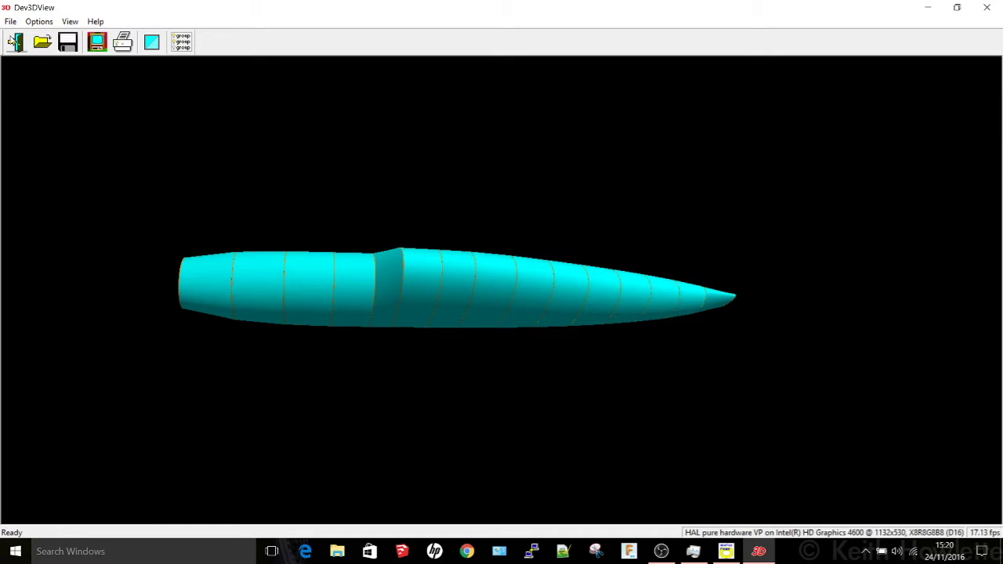
click(15, 43)
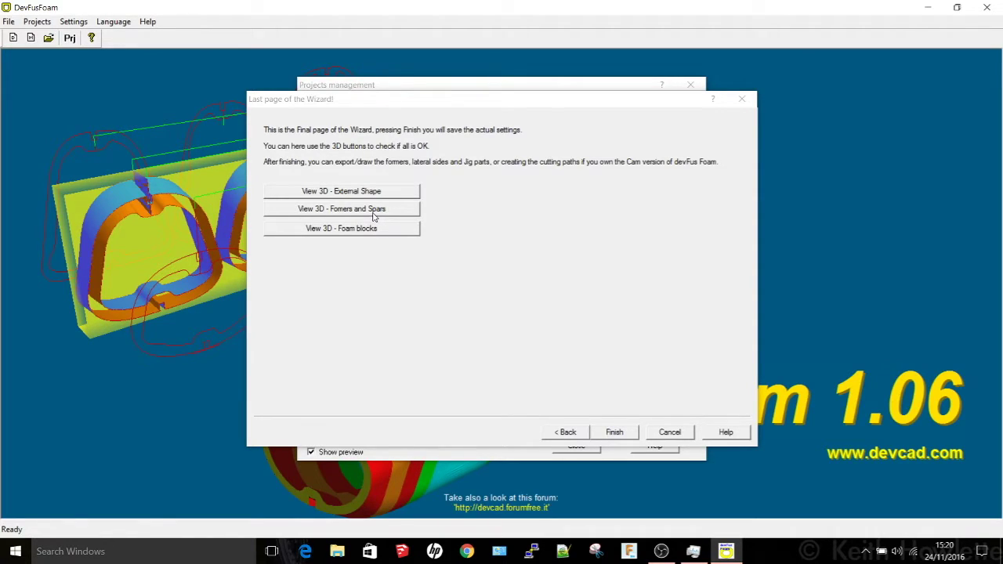
click(374, 209)
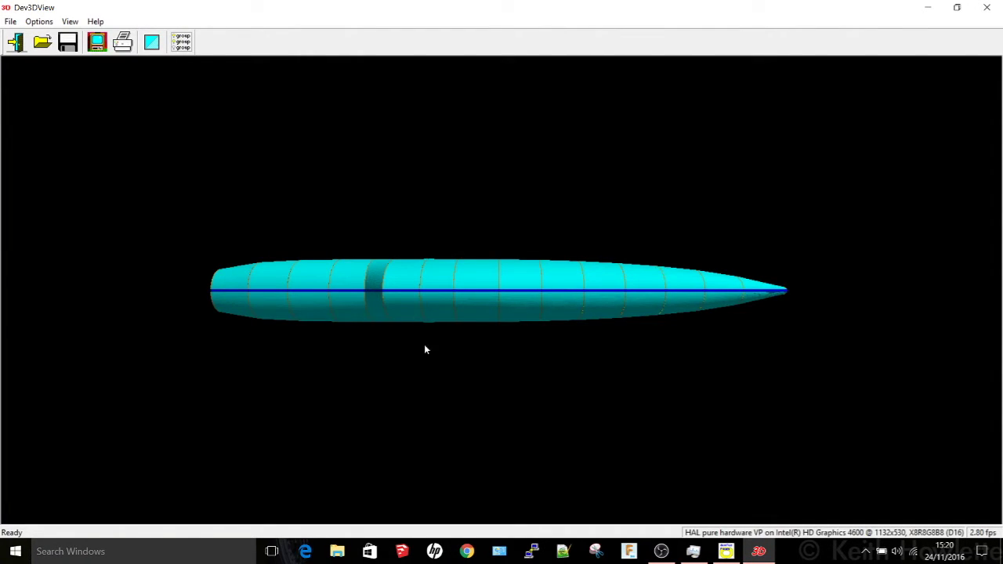
drag(430, 381, 1000, 226)
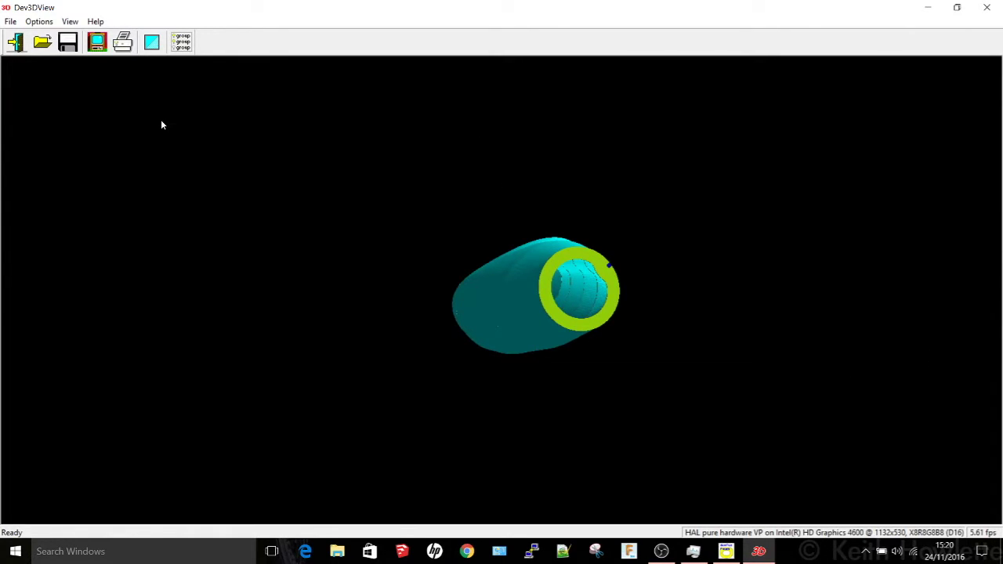
click(16, 43)
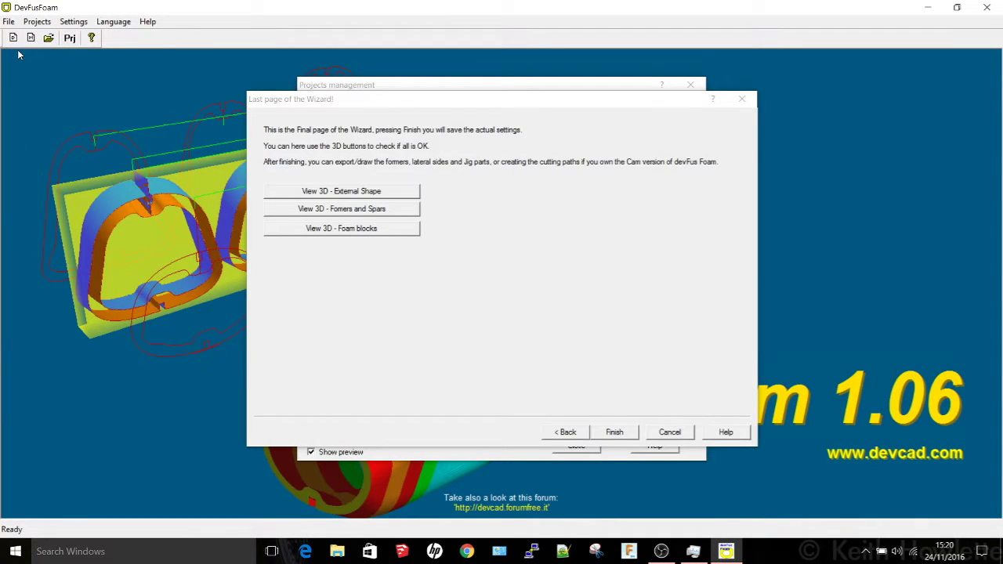
click(337, 228)
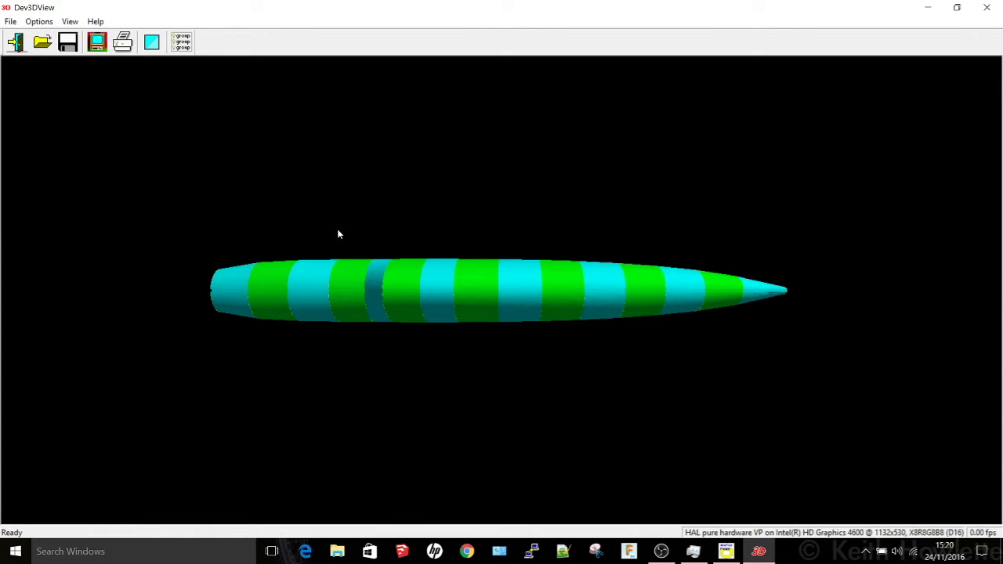
drag(369, 323, 941, 287)
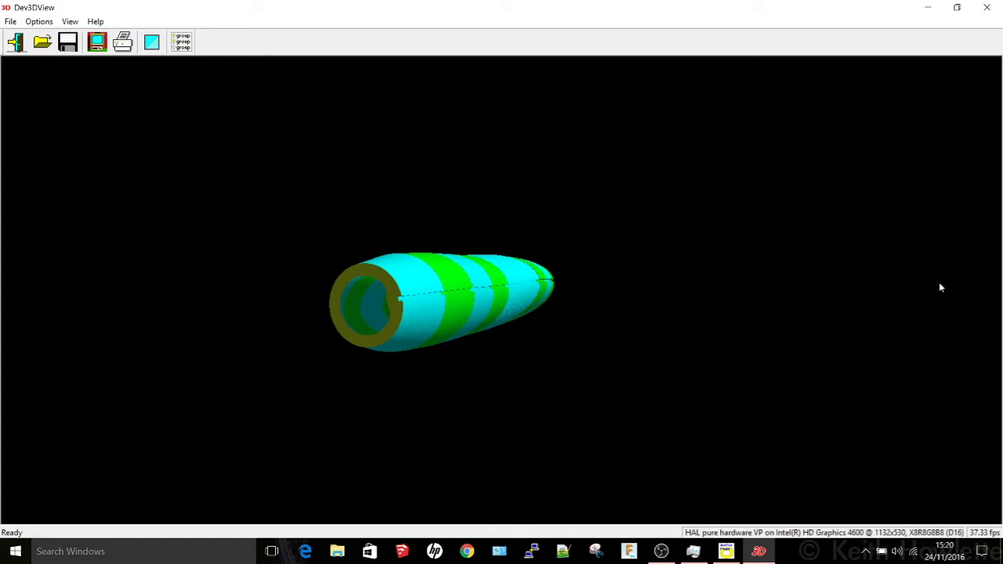
drag(941, 287, 614, 189)
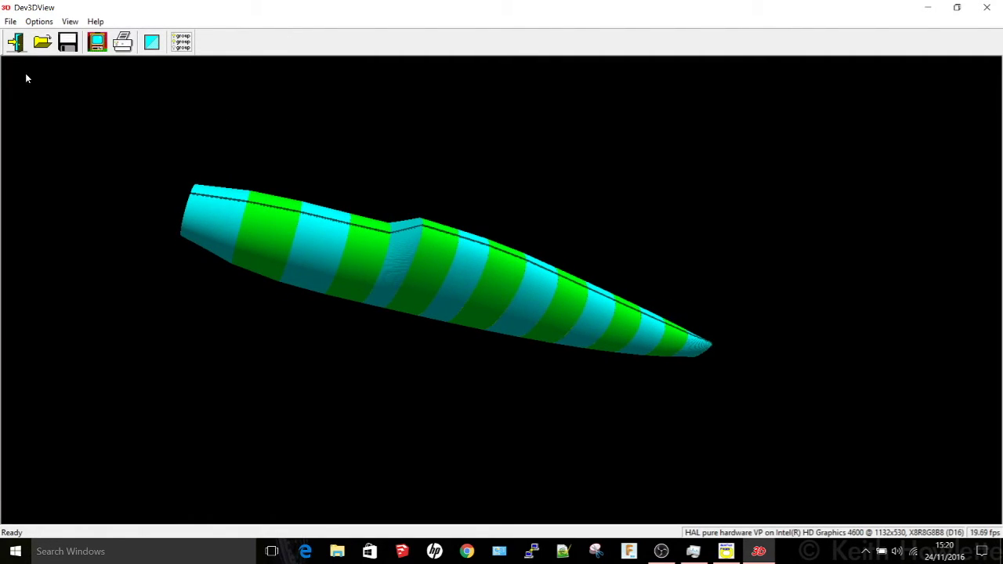
click(17, 50)
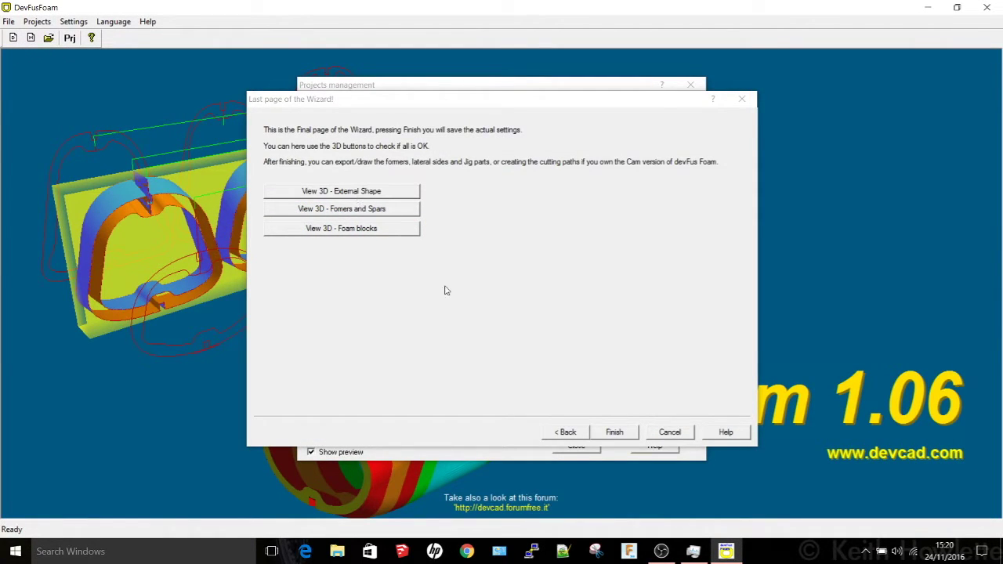
click(614, 433)
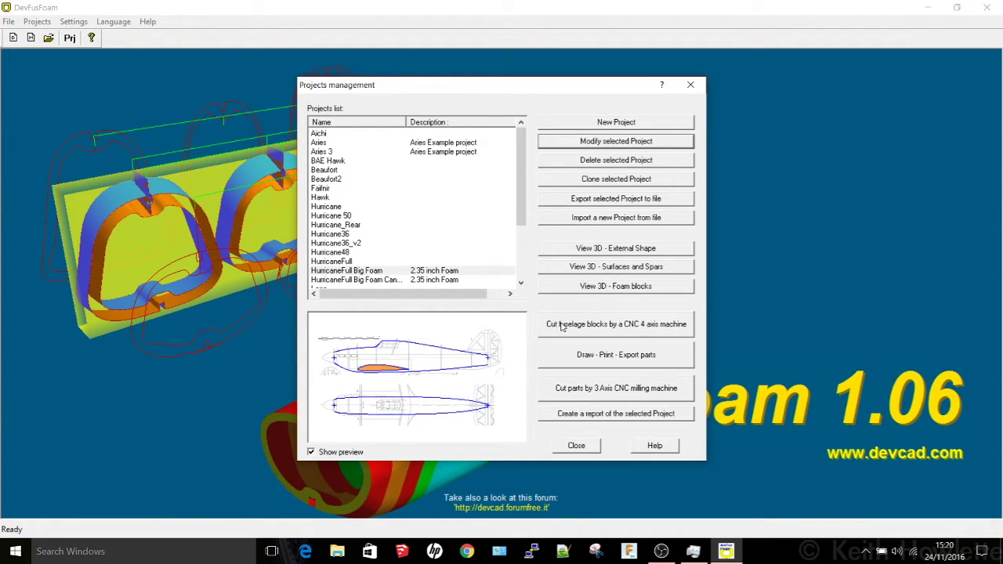
Start a 4-axis CNC cut file for foam blocks 01 through 03 and run its wizard.
click(561, 326)
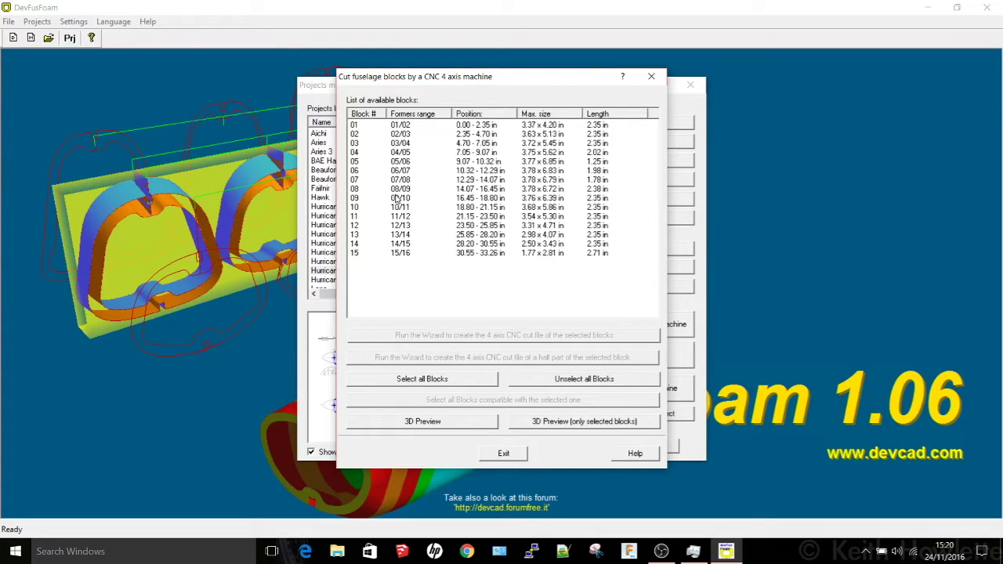
click(355, 125)
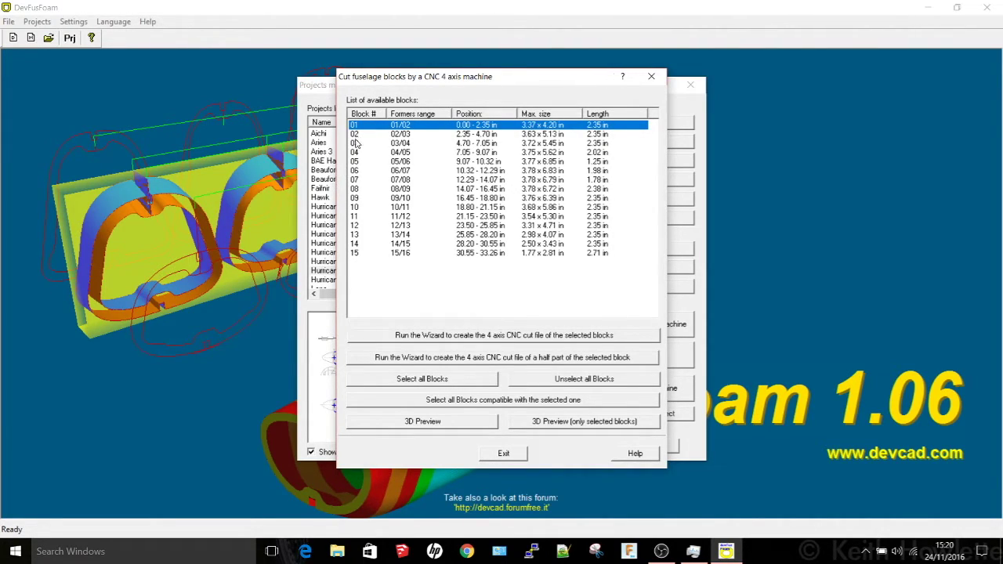
shift+click(356, 142)
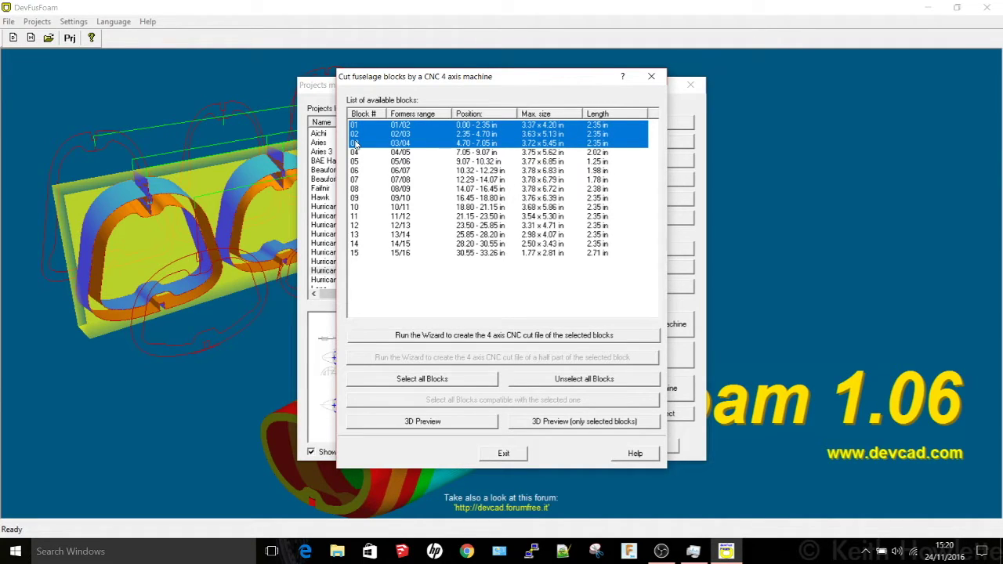
click(471, 335)
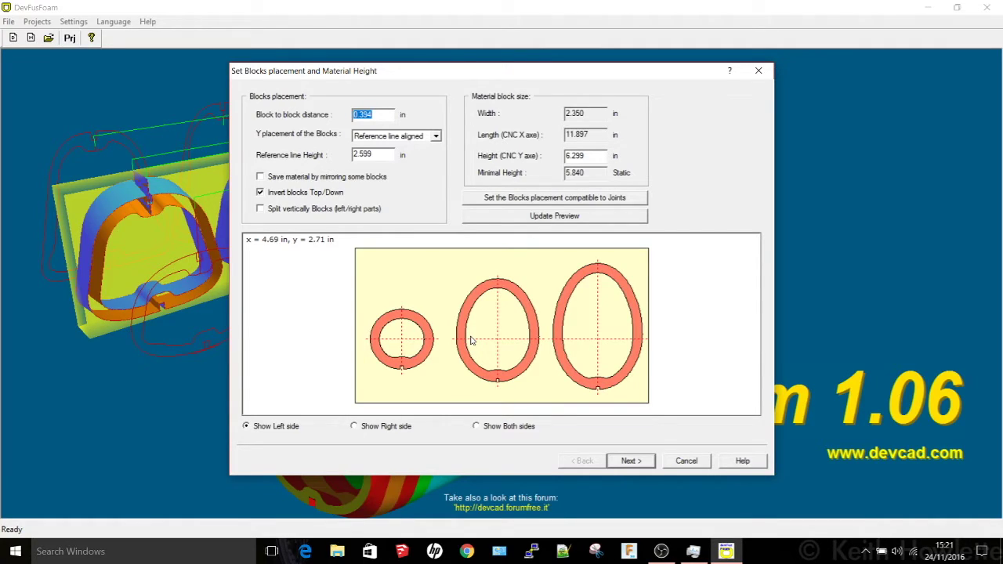
Measure distances across the formers preview, then accept the default block placement and kerf/path settings.
drag(471, 339, 525, 270)
drag(549, 188, 607, 374)
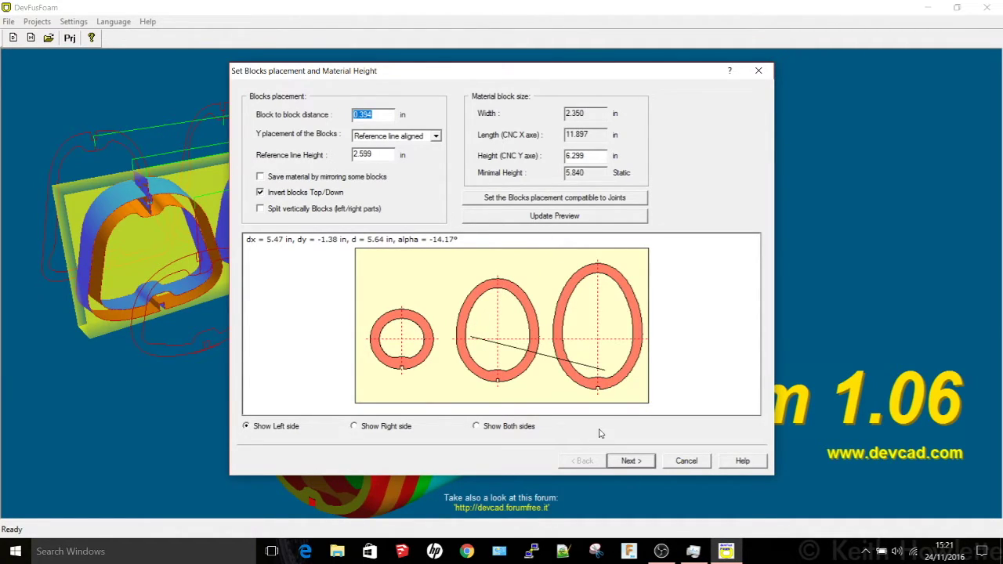
click(631, 461)
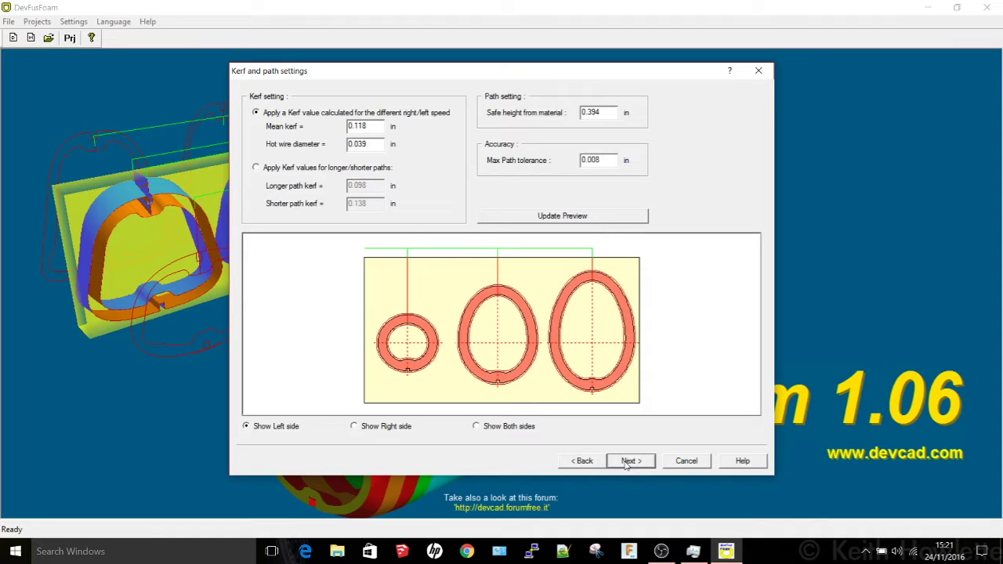
click(626, 463)
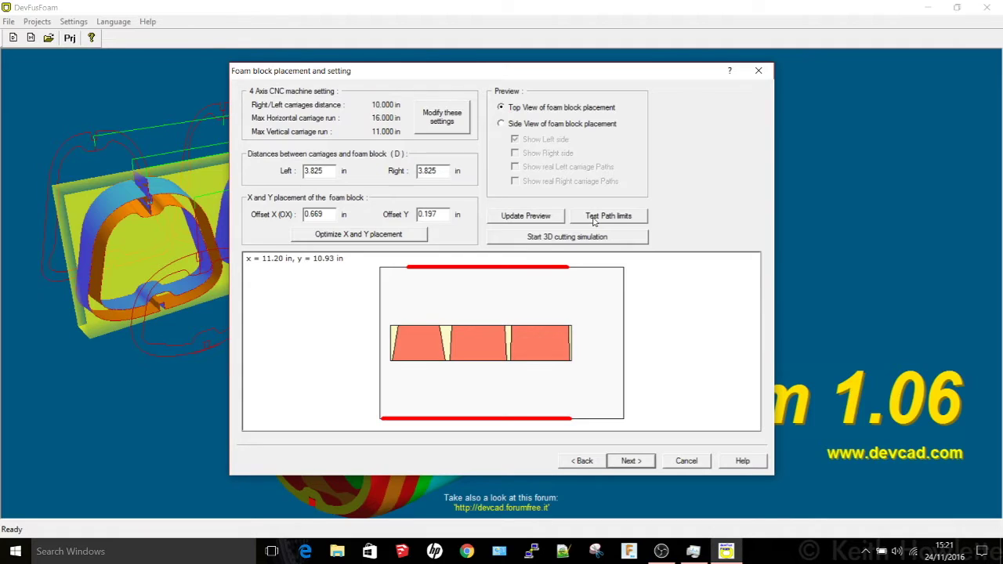
click(595, 221)
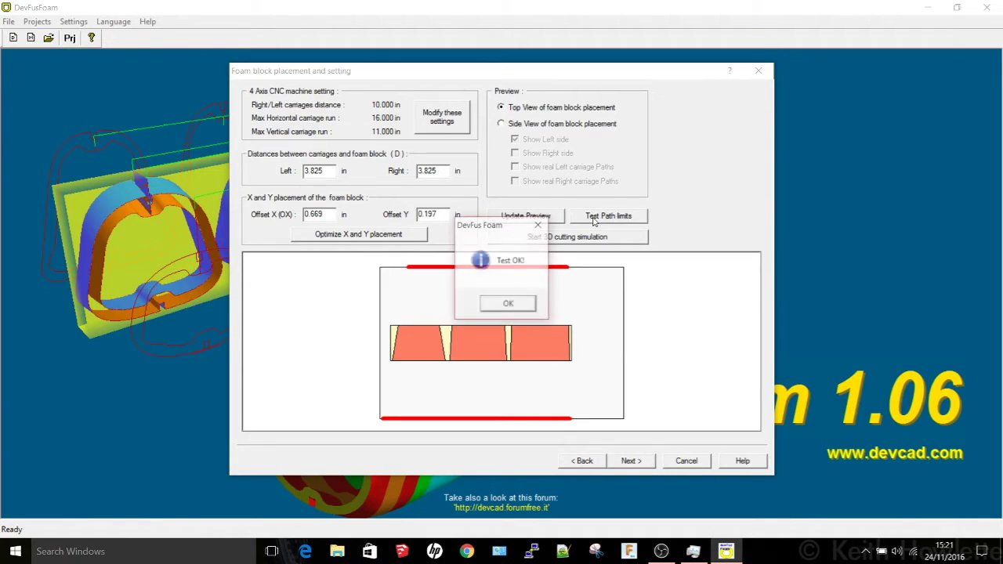
click(509, 304)
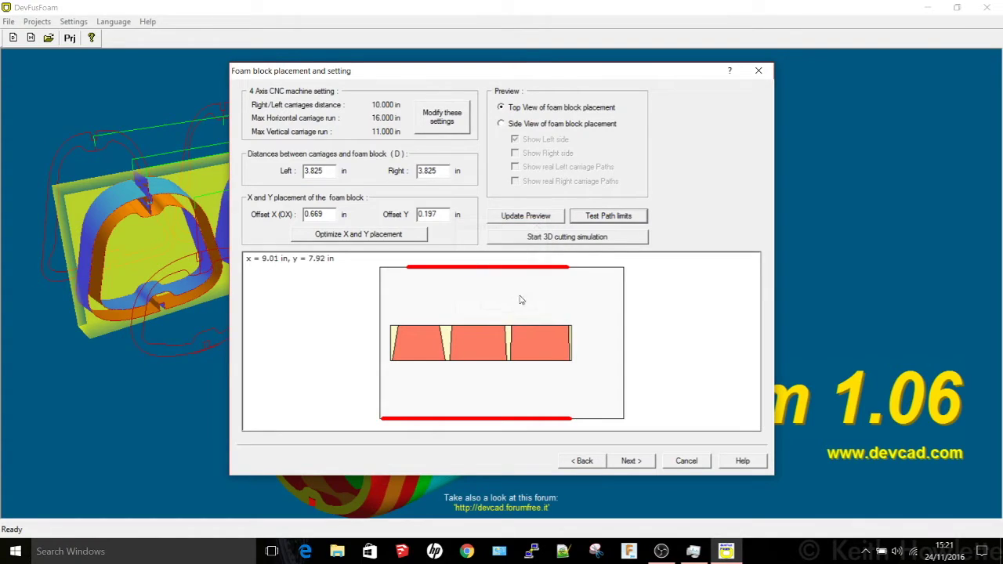
Run the 3D hot-wire cut simulation at an oblique view, forward and backward, then stop and exit.
click(538, 236)
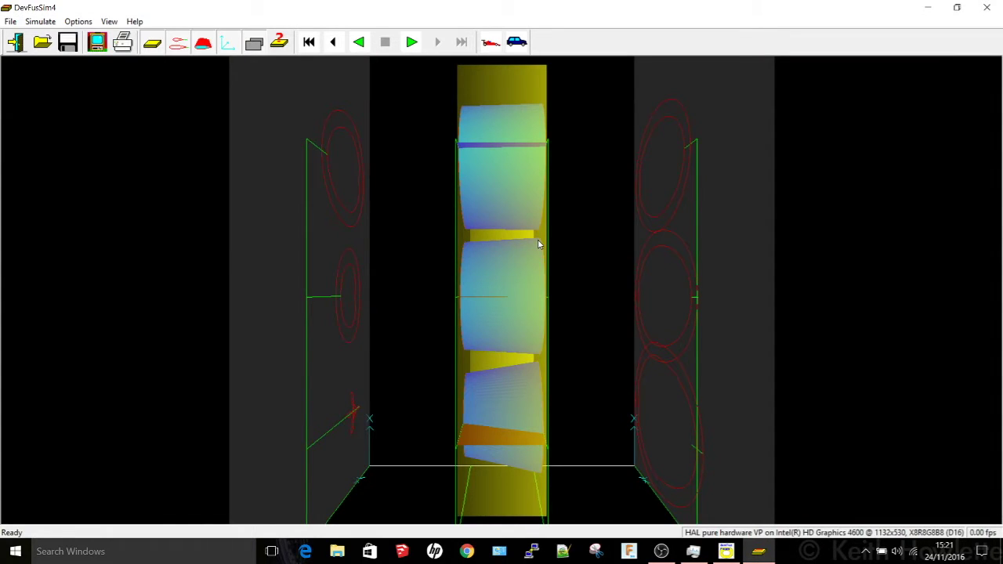
drag(548, 275, 365, 209)
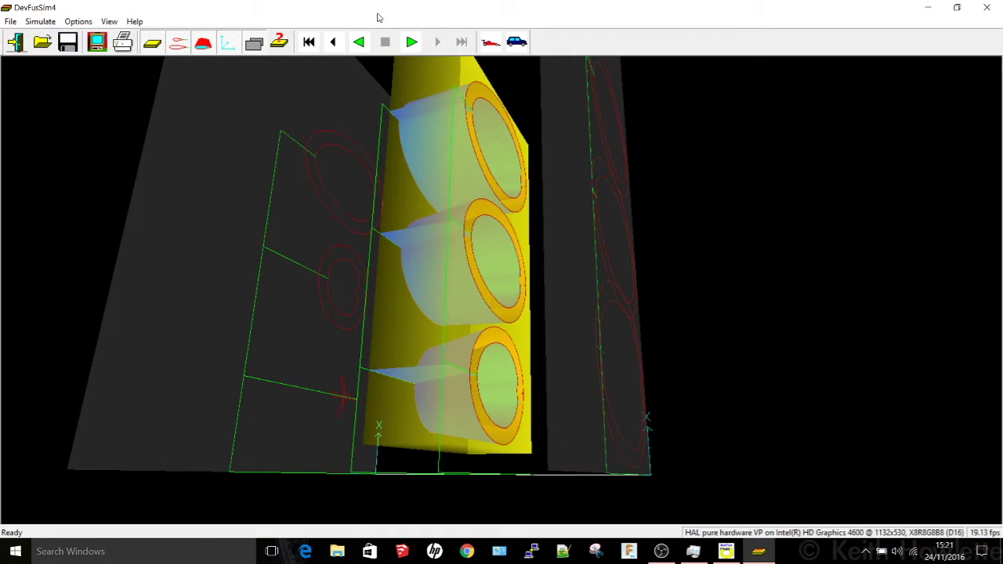
click(384, 41)
click(487, 43)
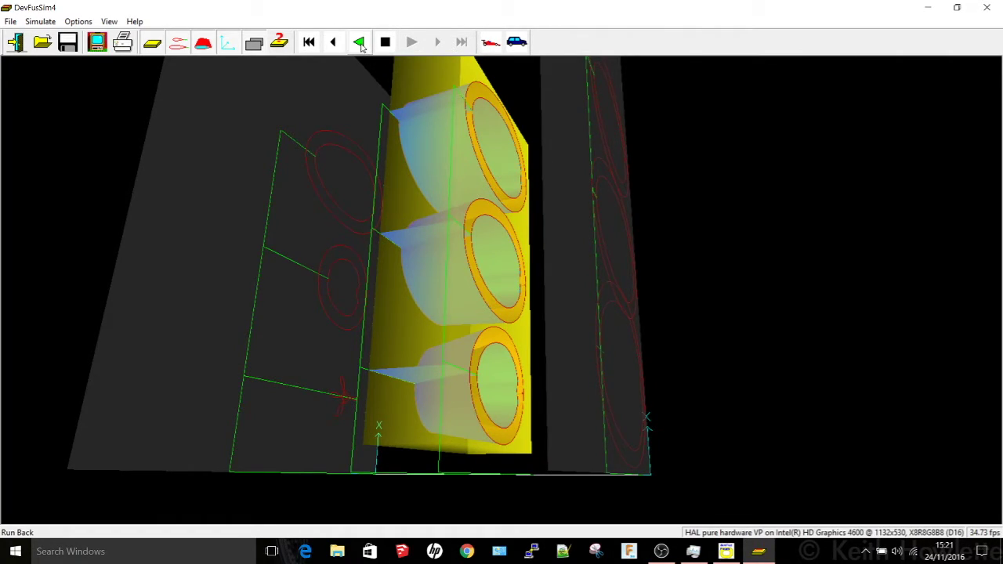
click(361, 46)
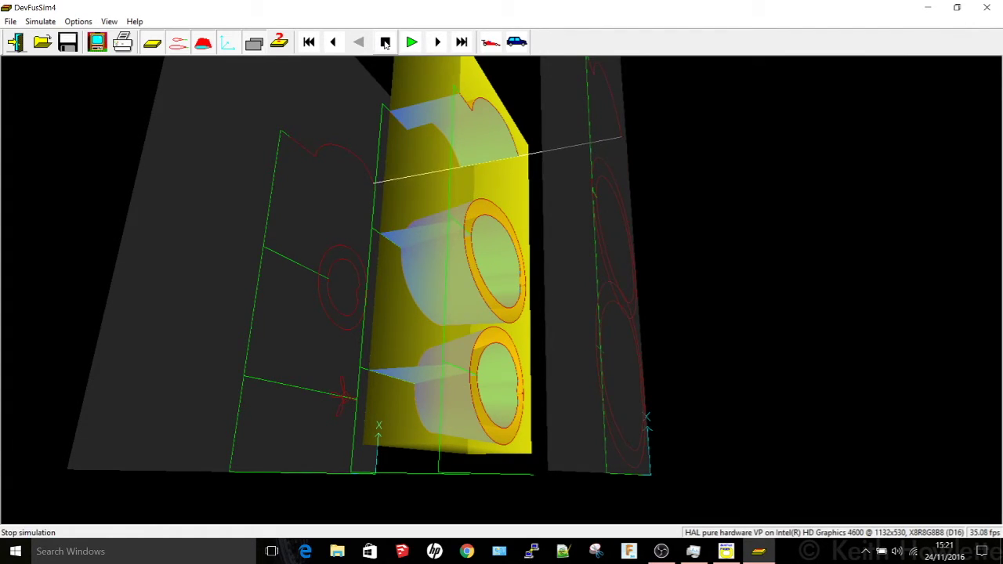
click(385, 42)
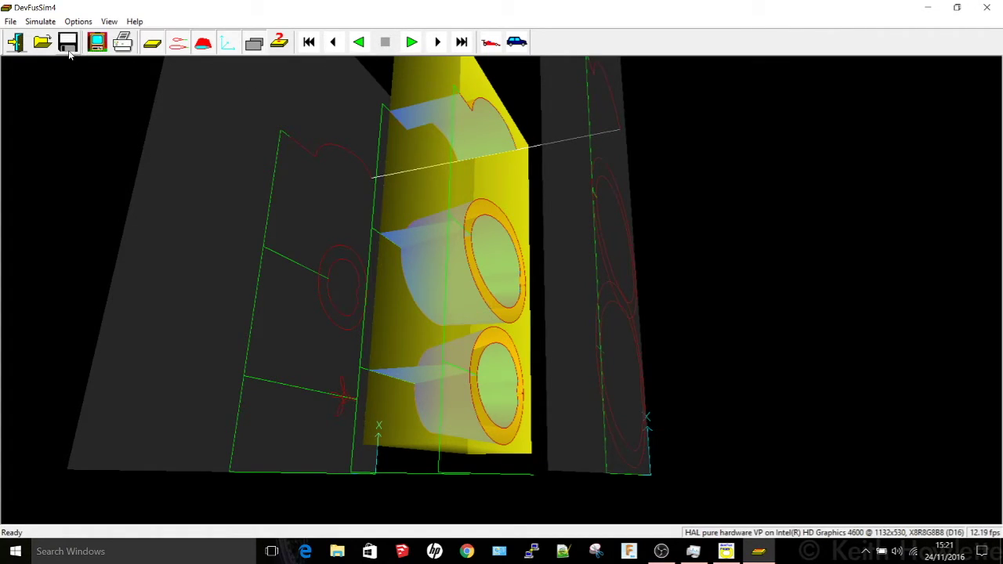
click(15, 43)
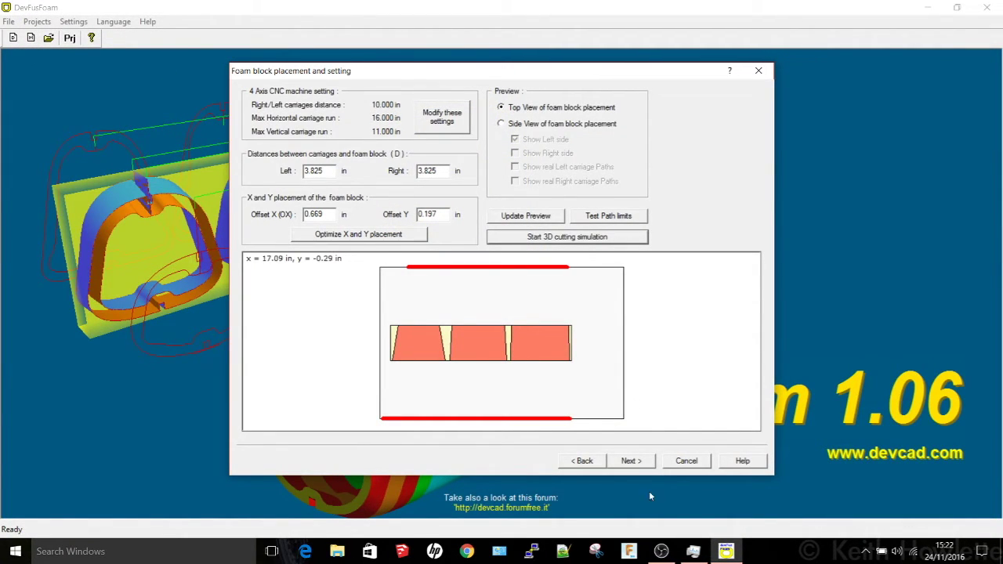
Preview the formers from the front and rear sides on the pre-cutting page, then continue to the last panel.
click(647, 463)
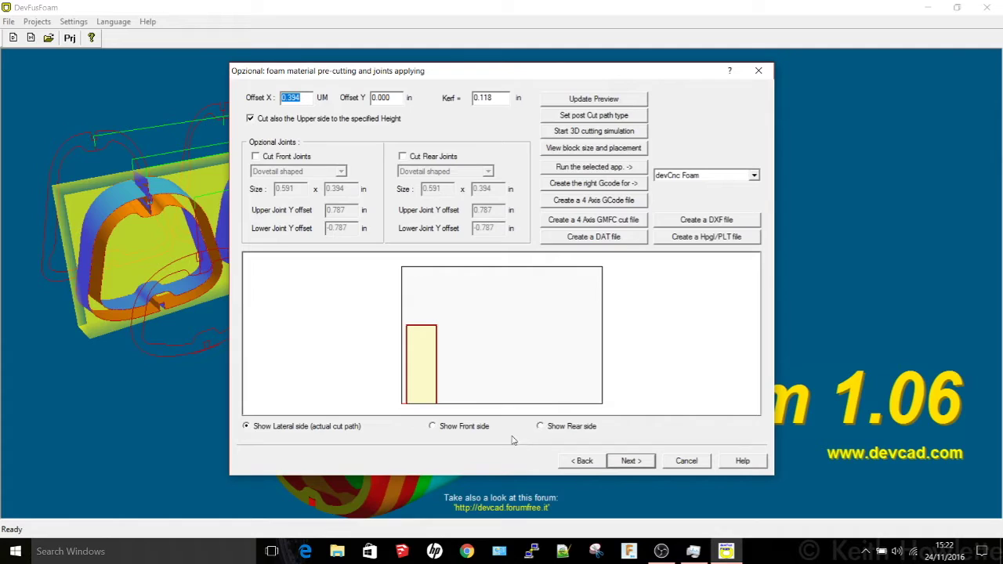
click(483, 430)
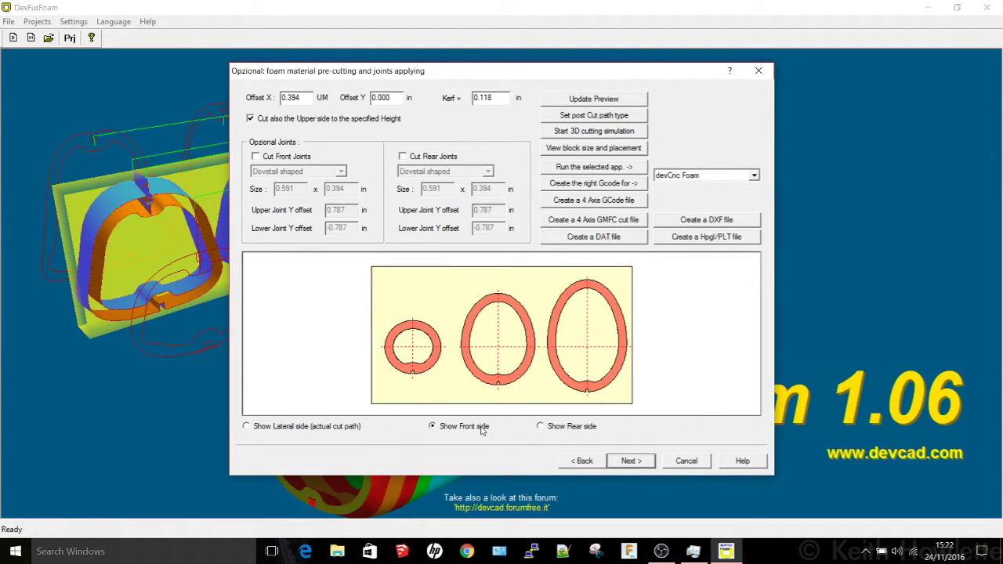
click(552, 429)
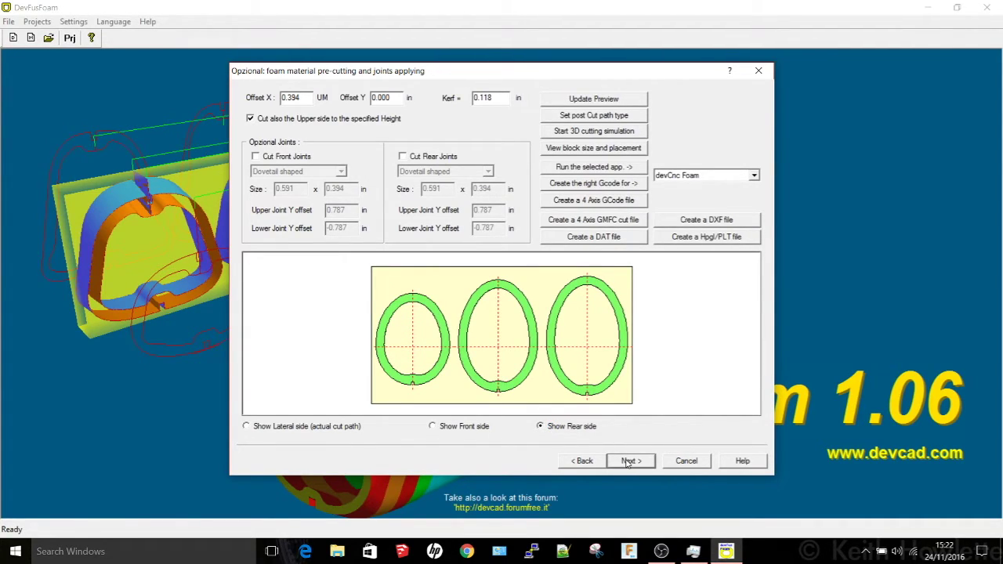
click(629, 461)
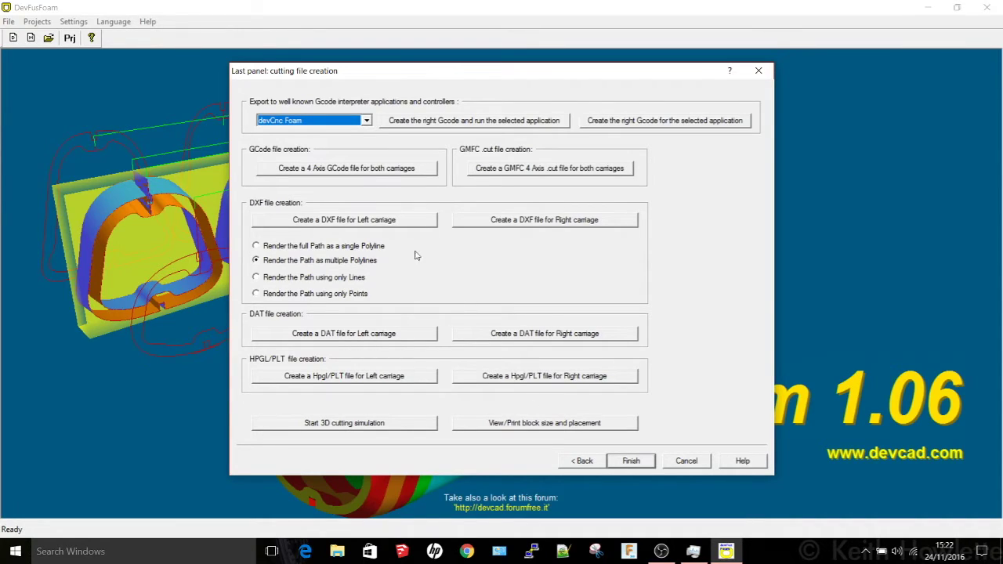
Create a 4-axis G-code file for both carriages, keeping speed 7.874 and M3/M5 wire commands.
click(372, 169)
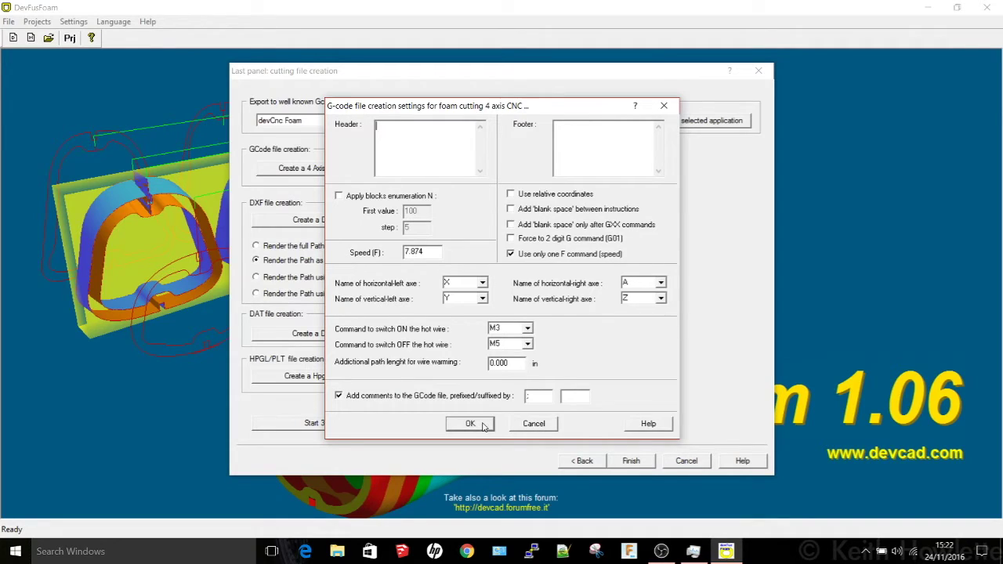
click(482, 424)
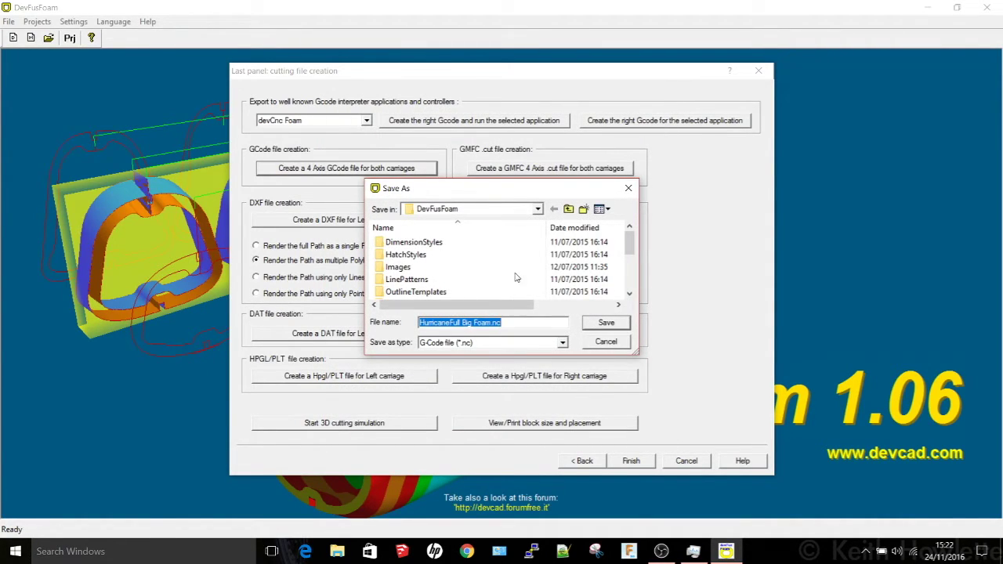
Save the G-code to the Desktop, overwriting HurricaneFull Big Foam.nc, and finish the wizard.
click(538, 212)
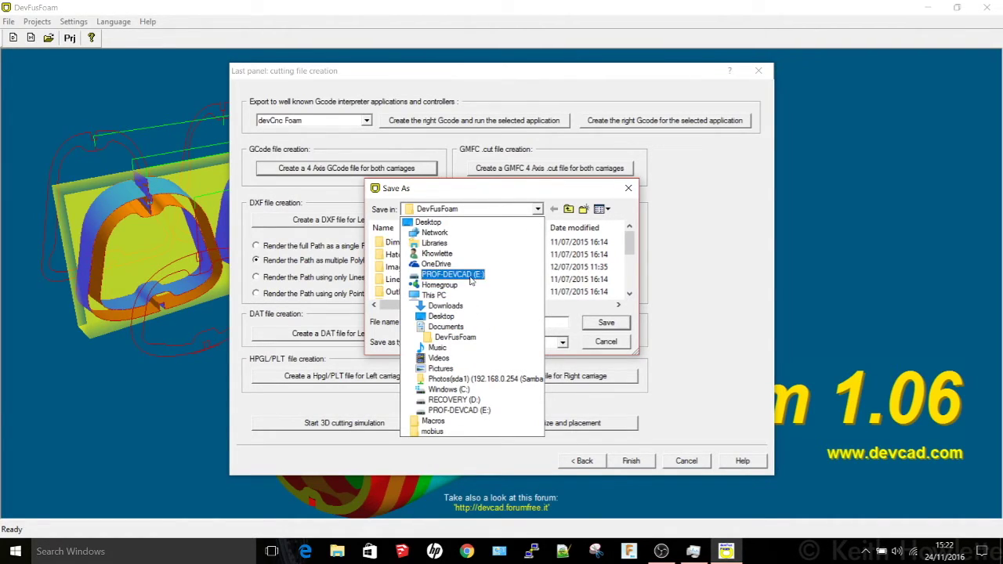
click(468, 316)
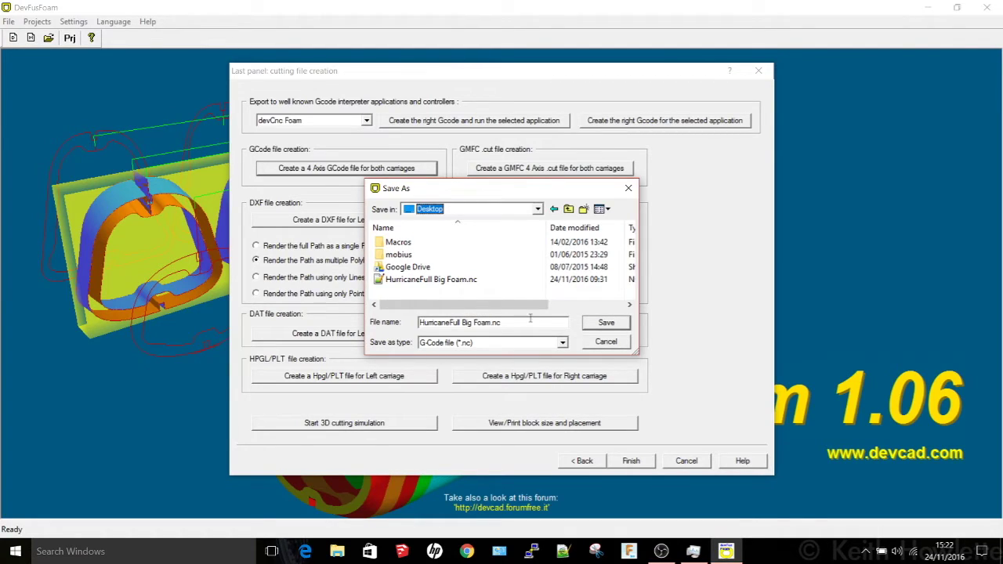
click(454, 284)
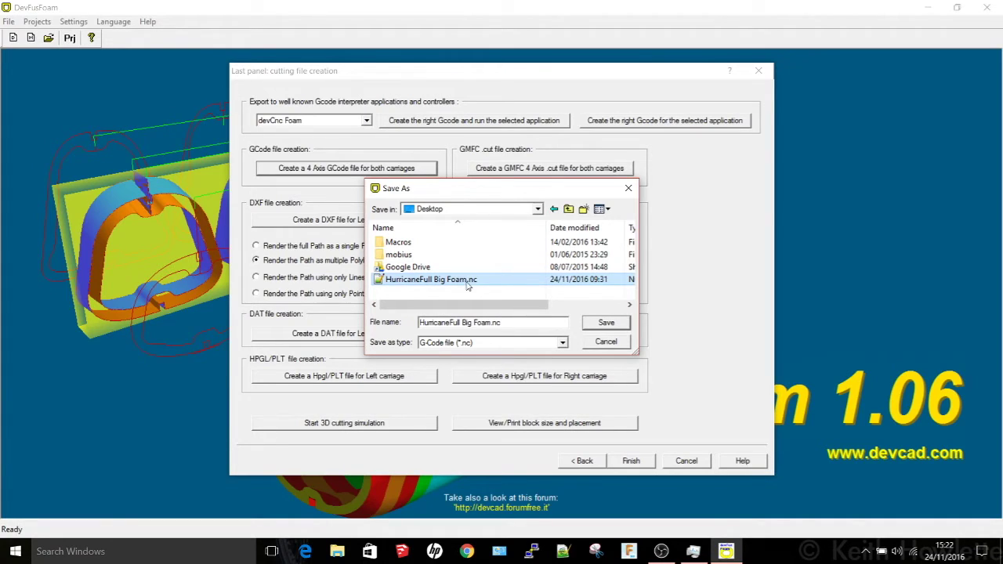
click(593, 330)
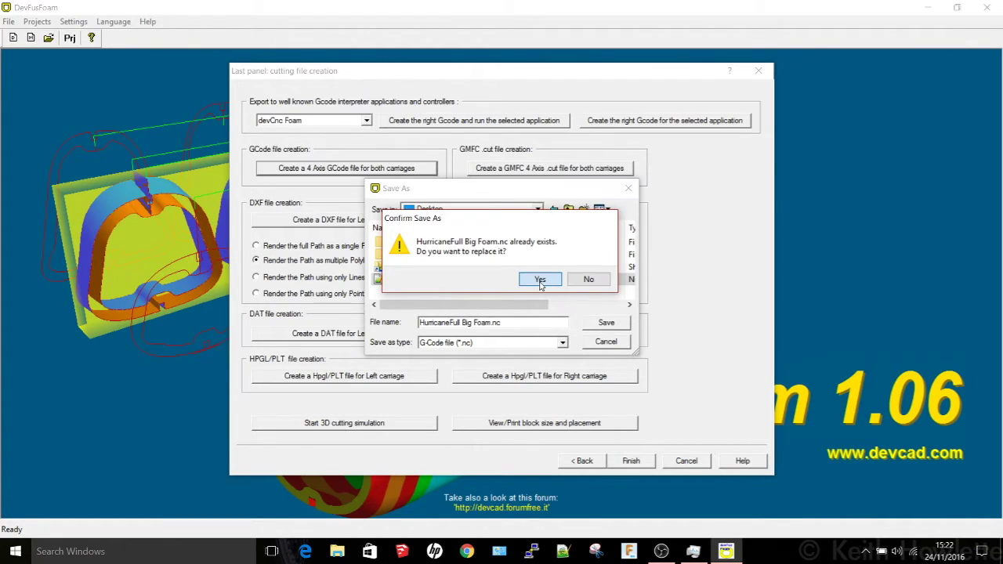
click(540, 280)
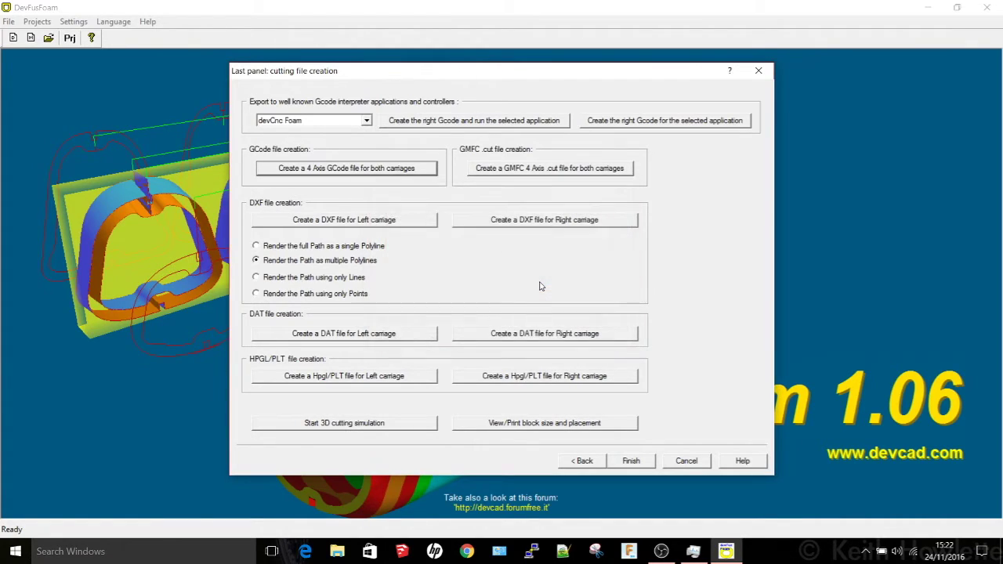
click(632, 461)
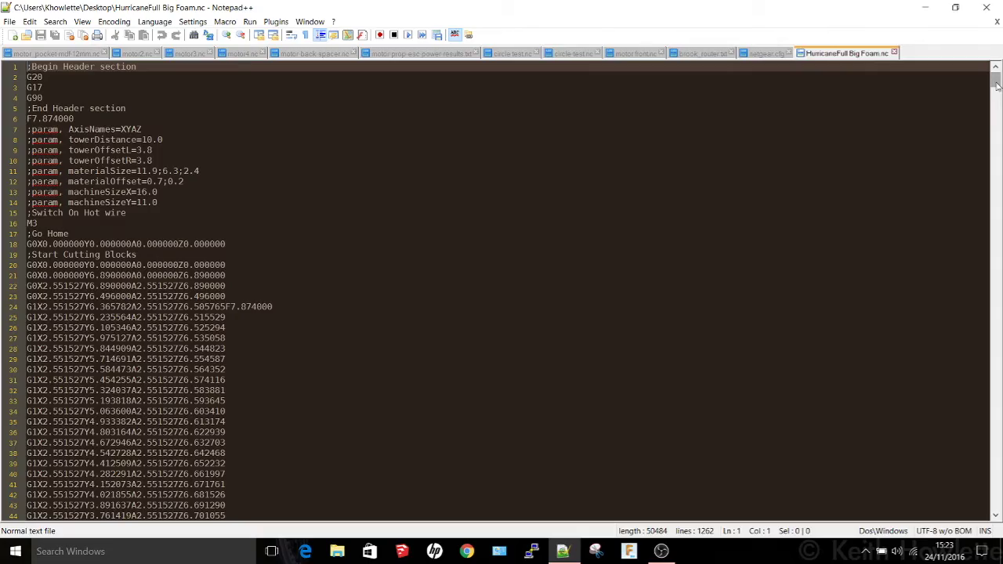
Scroll through the 1262-line HurricaneFull Big Foam.nc G-code to the cutting moves near line 1145.
drag(997, 84, 999, 271)
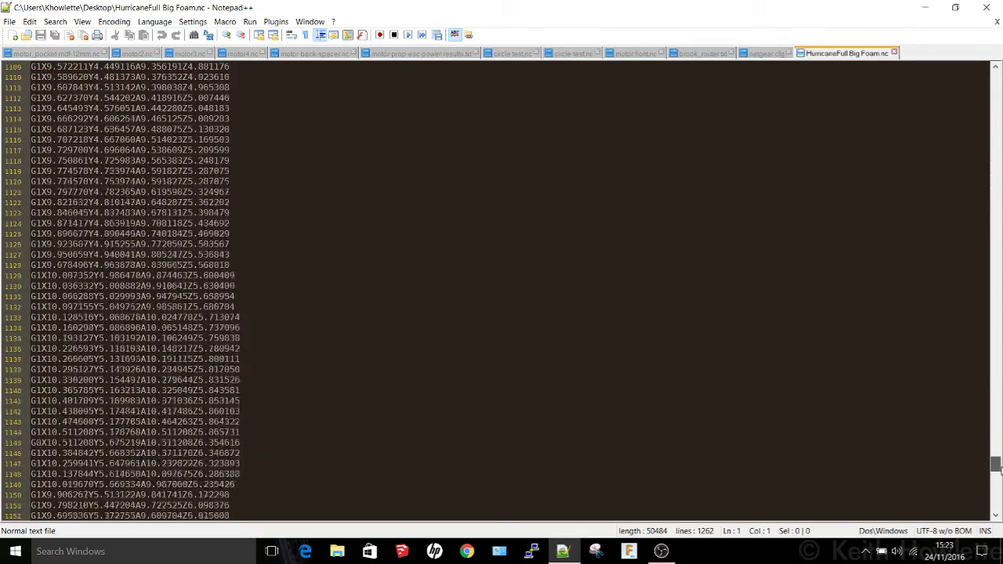